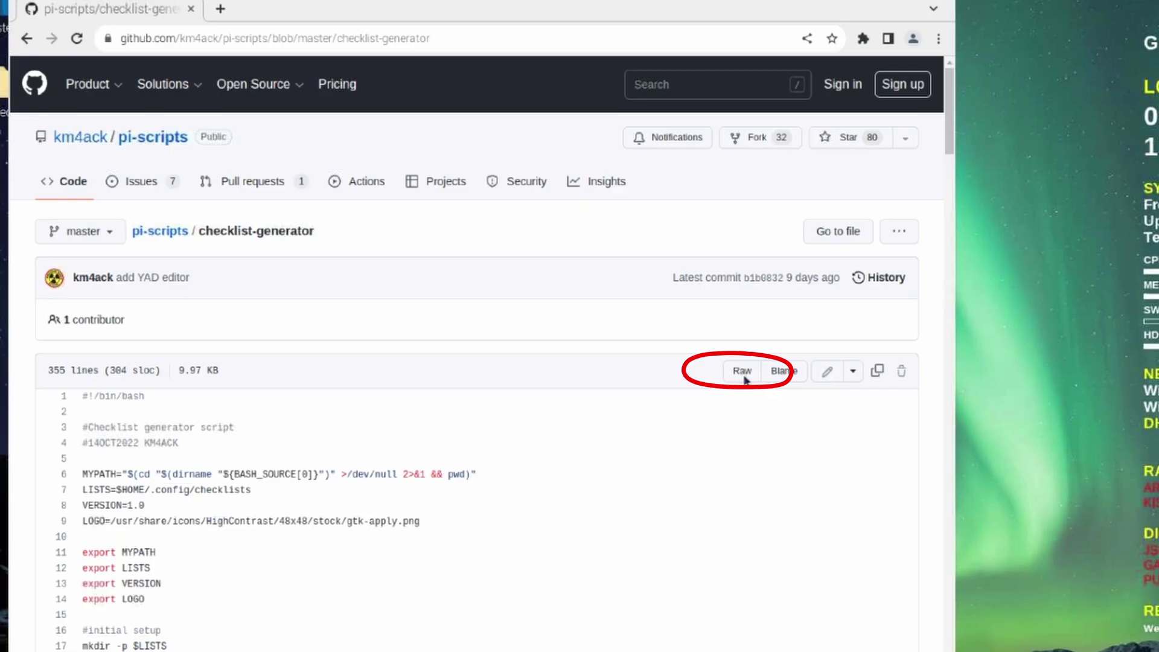
# Step: Open the raw checklist-generator script and select its raw.githubusercontent.com address
pyautogui.click(743, 376)
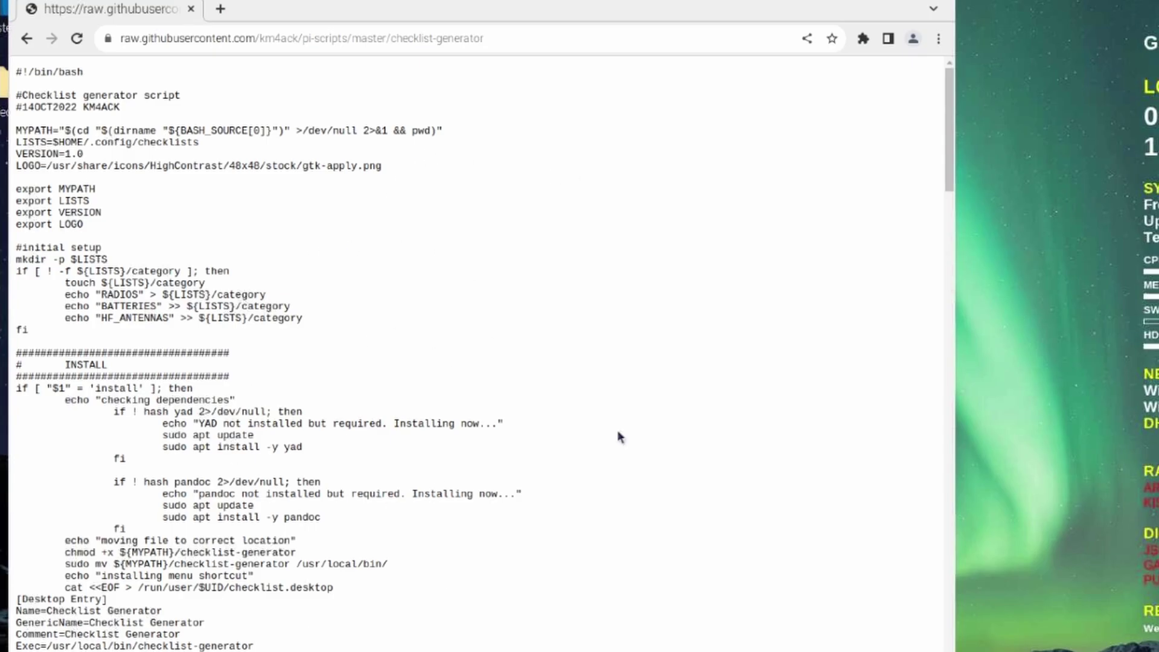
pyautogui.click(522, 38)
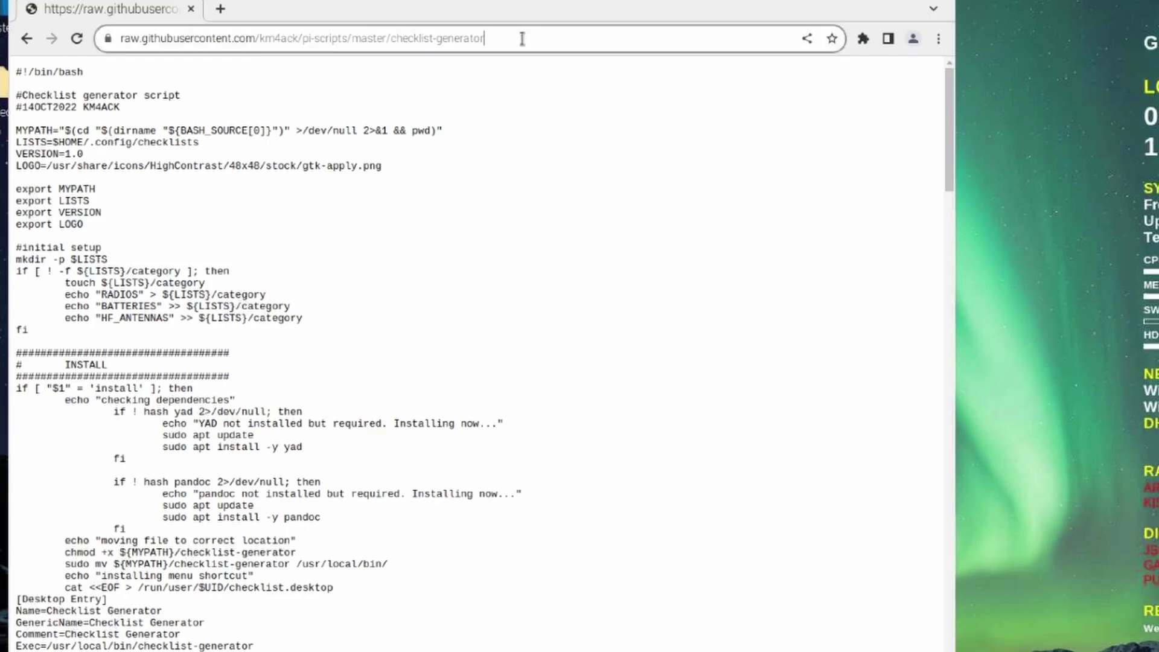
pyautogui.hotkey('ctrl', 'a')
pyautogui.hotkey('ctrl', 'c')
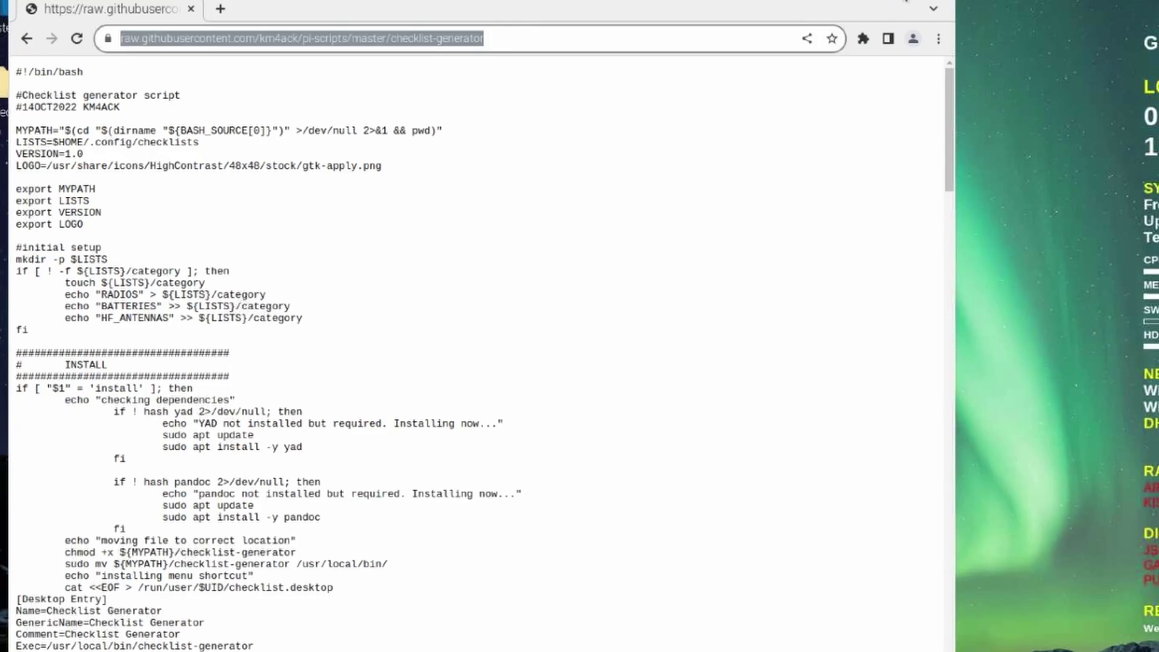
# Step: Bring the terminal forward and change into the Downloads folder
pyautogui.click(169, 0)
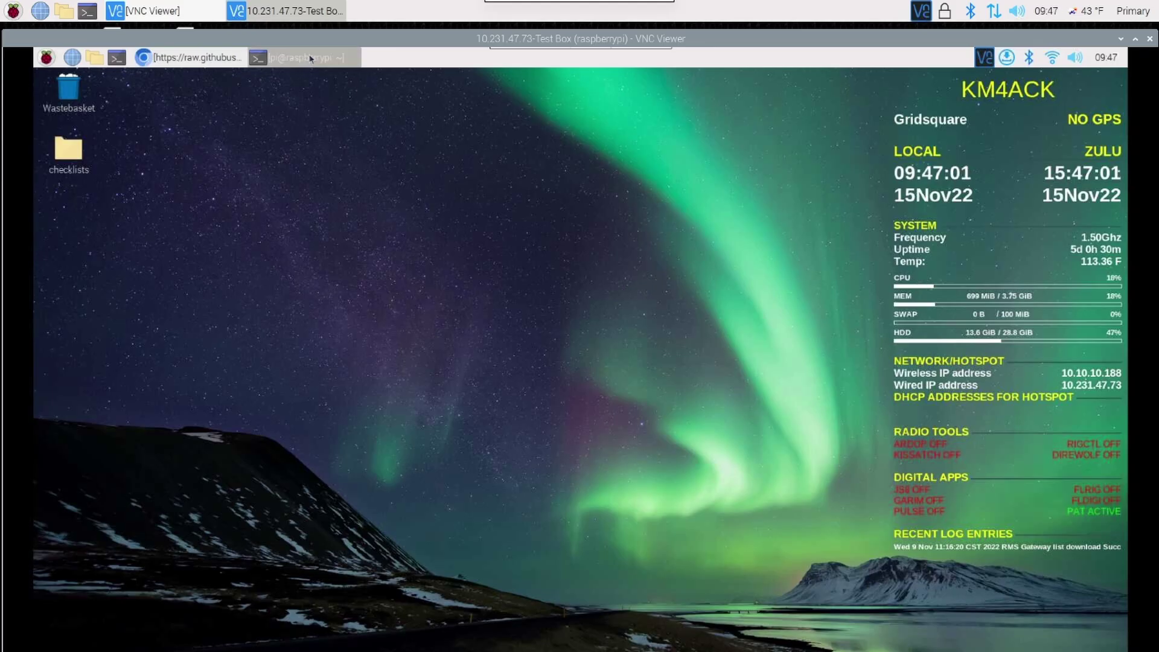
pyautogui.click(310, 58)
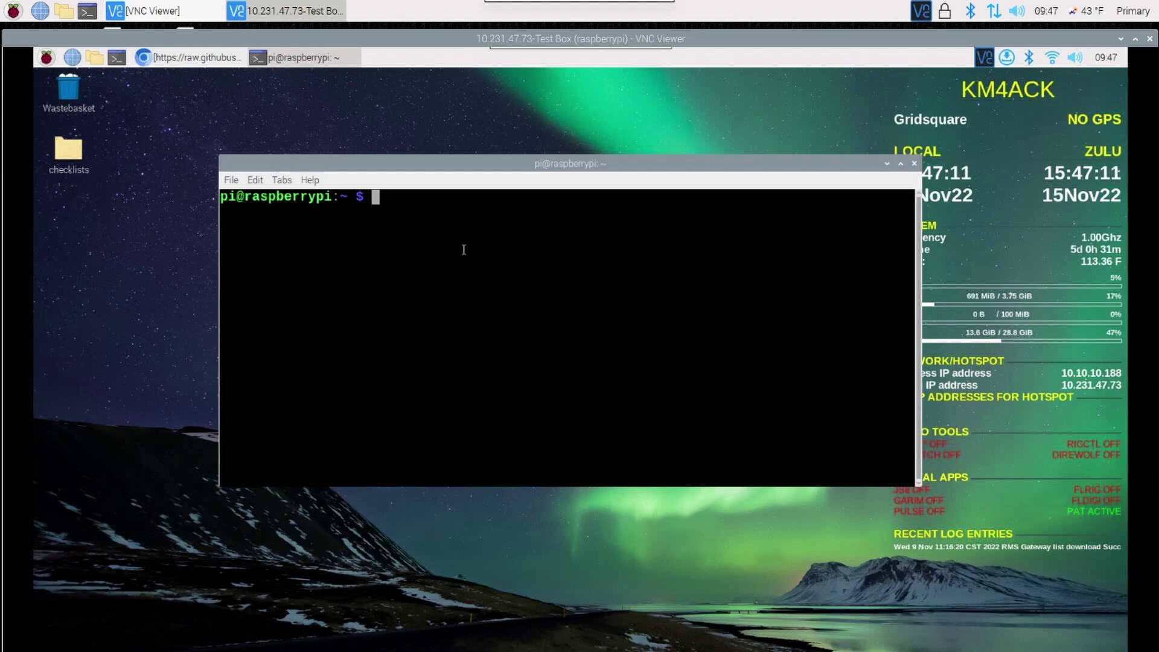
pyautogui.write('cd Dow')
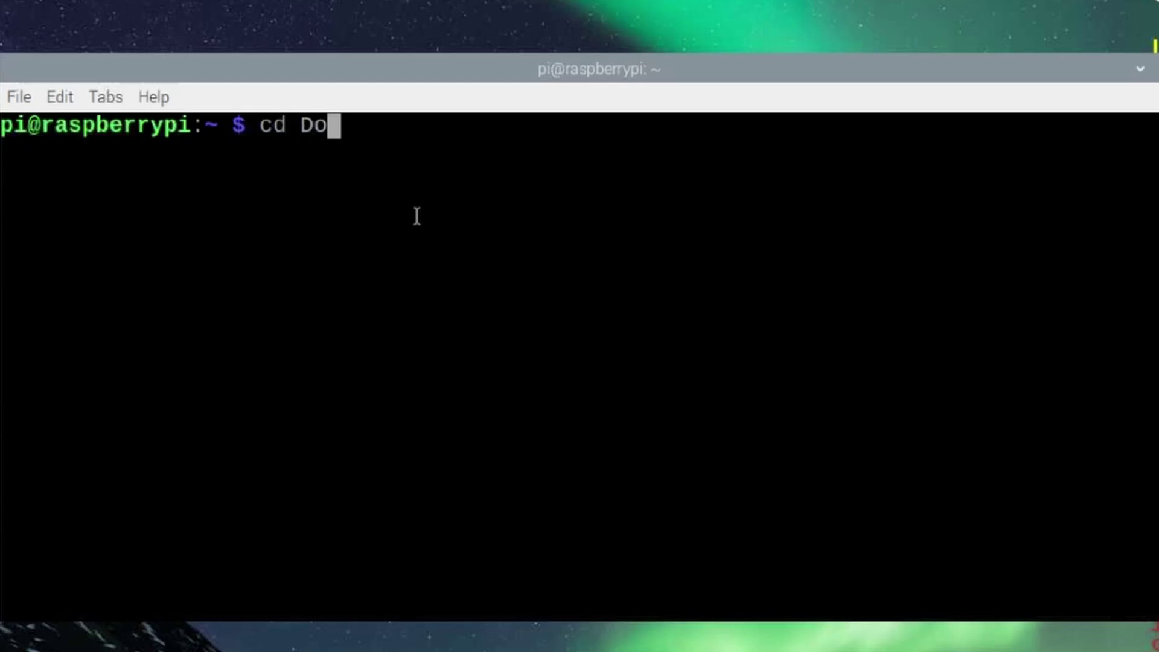
pyautogui.press('Tab')
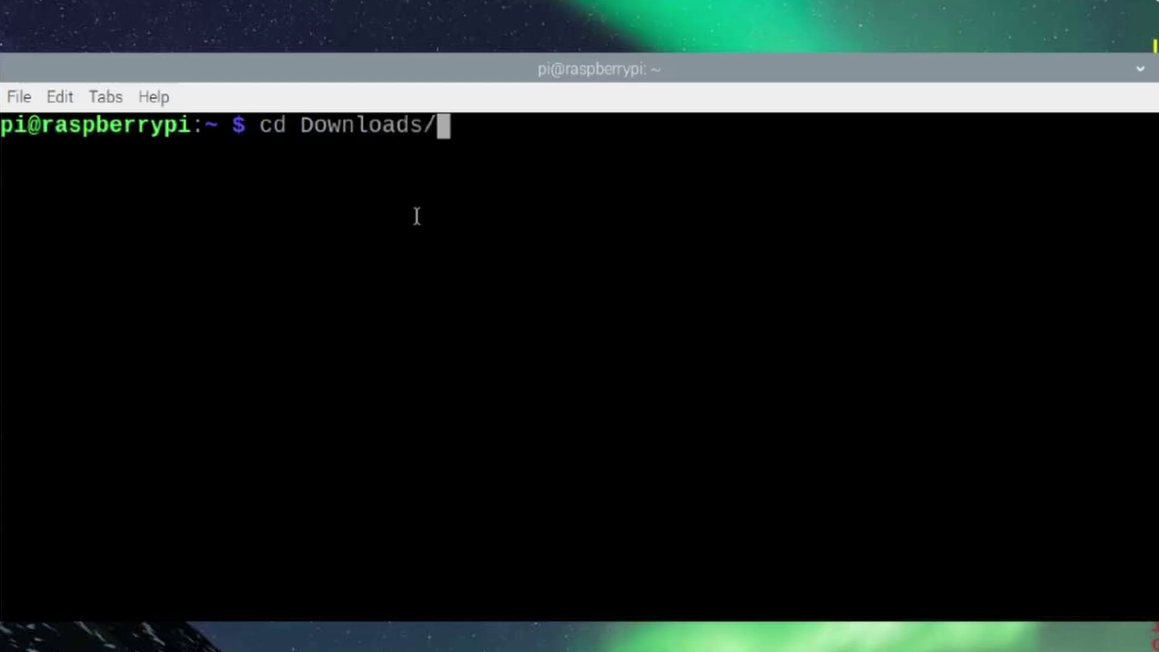
pyautogui.press('Return')
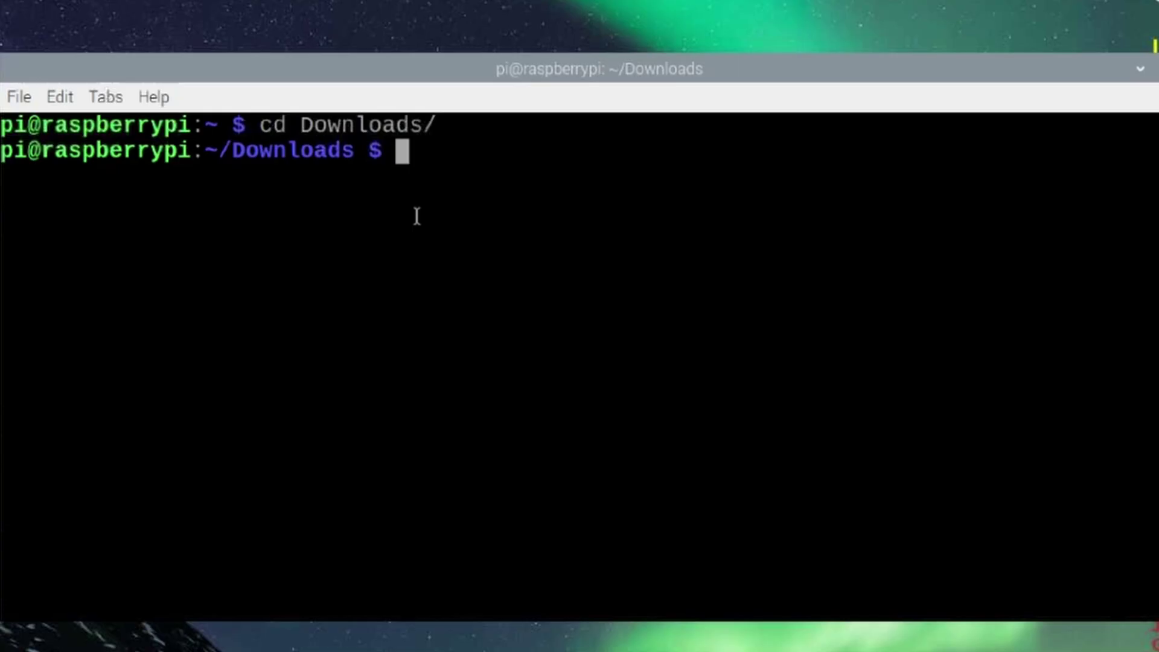
# Step: Download the checklist-generator script with wget from the pasted raw GitHub address
pyautogui.write('wget')
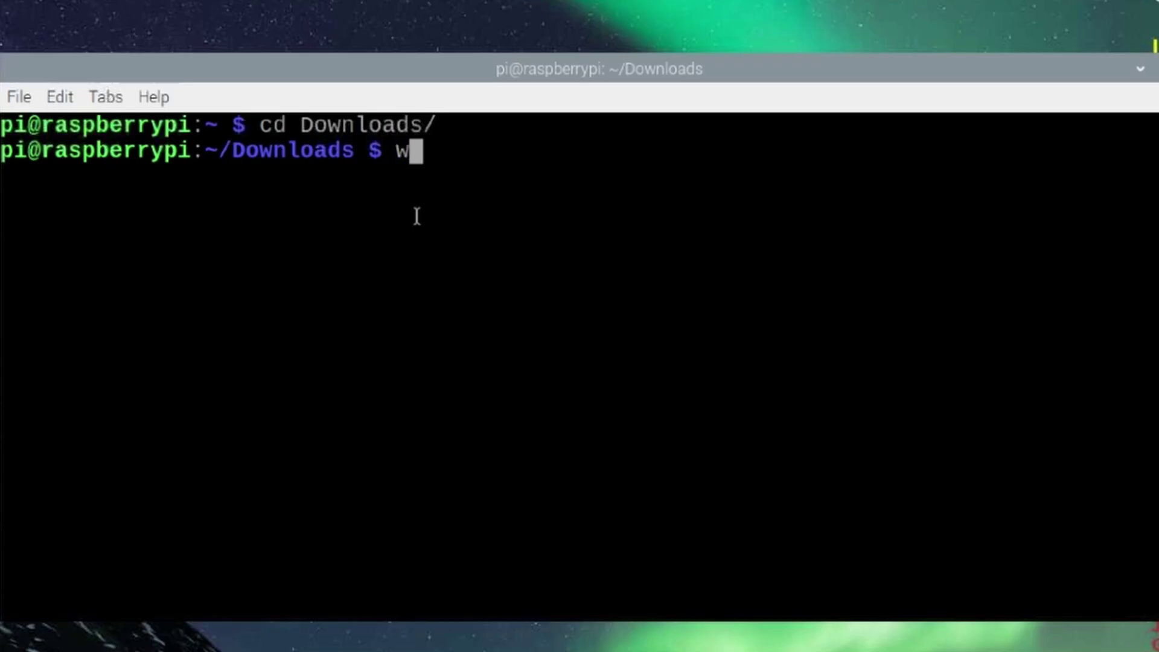
pyautogui.rightClick(484, 171)
pyautogui.click(559, 271)
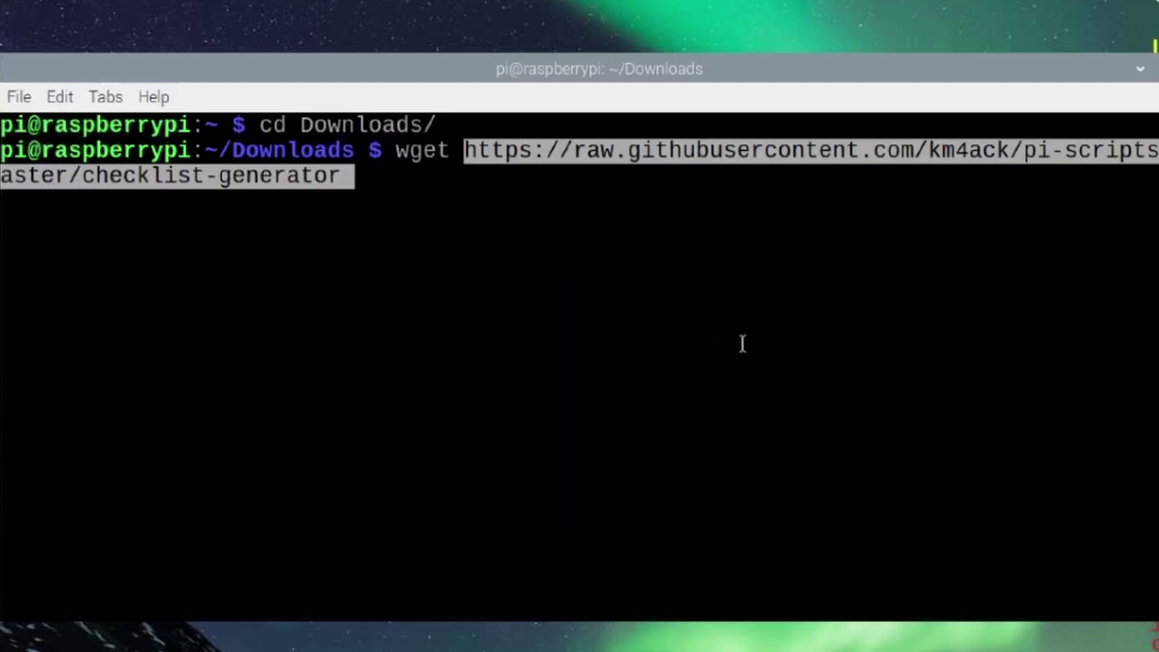
pyautogui.press('Return')
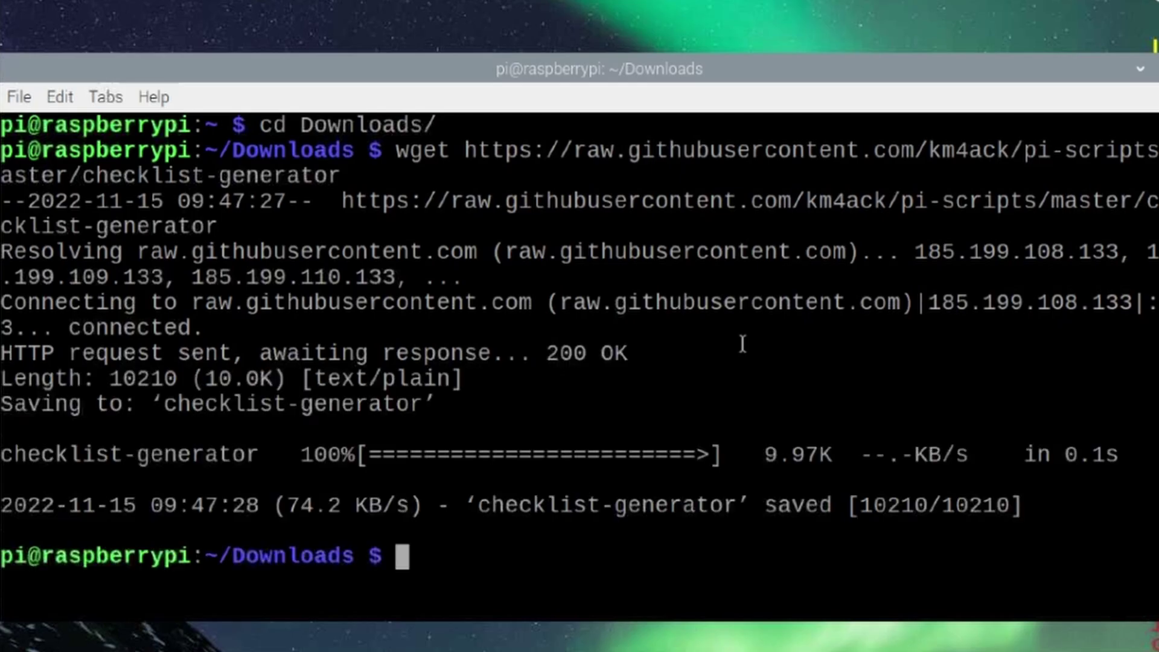
# Step: Clear the terminal and list the Downloads files to find the checklist-generator script
pyautogui.write('clear')
pyautogui.press('Return')
pyautogui.write('ls')
pyautogui.press('Return')
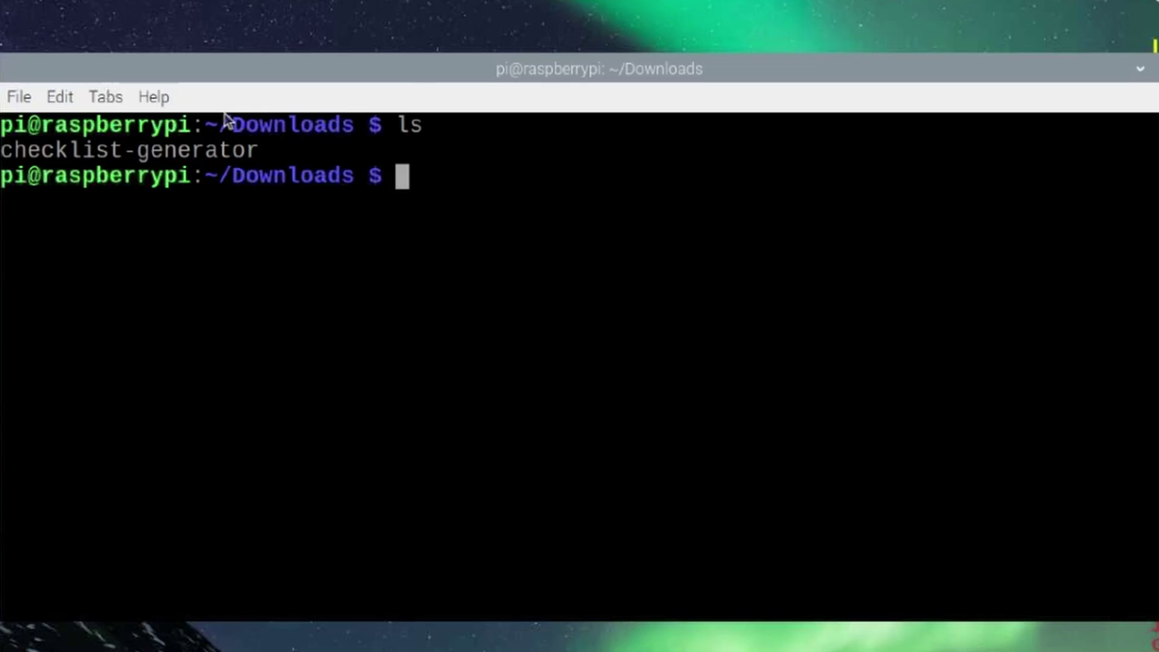
pyautogui.moveTo(256, 150); pyautogui.dragTo(1, 151)
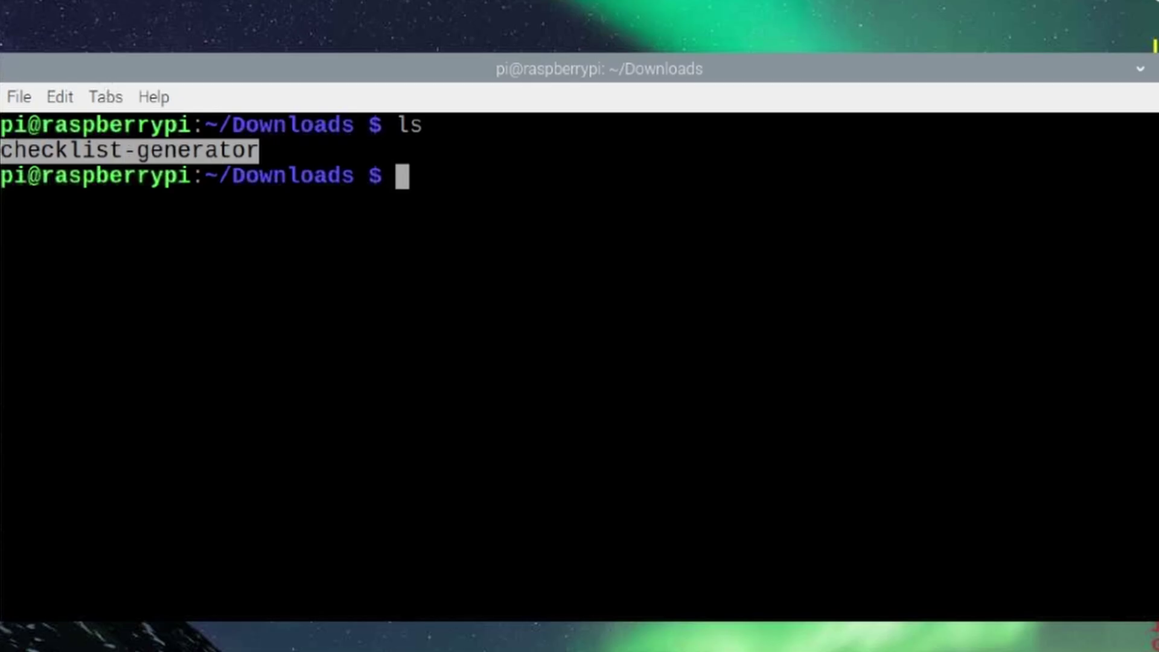
pyautogui.click(1, 151)
pyautogui.moveTo(253, 151); pyautogui.dragTo(303, 172)
pyautogui.click(280, 151)
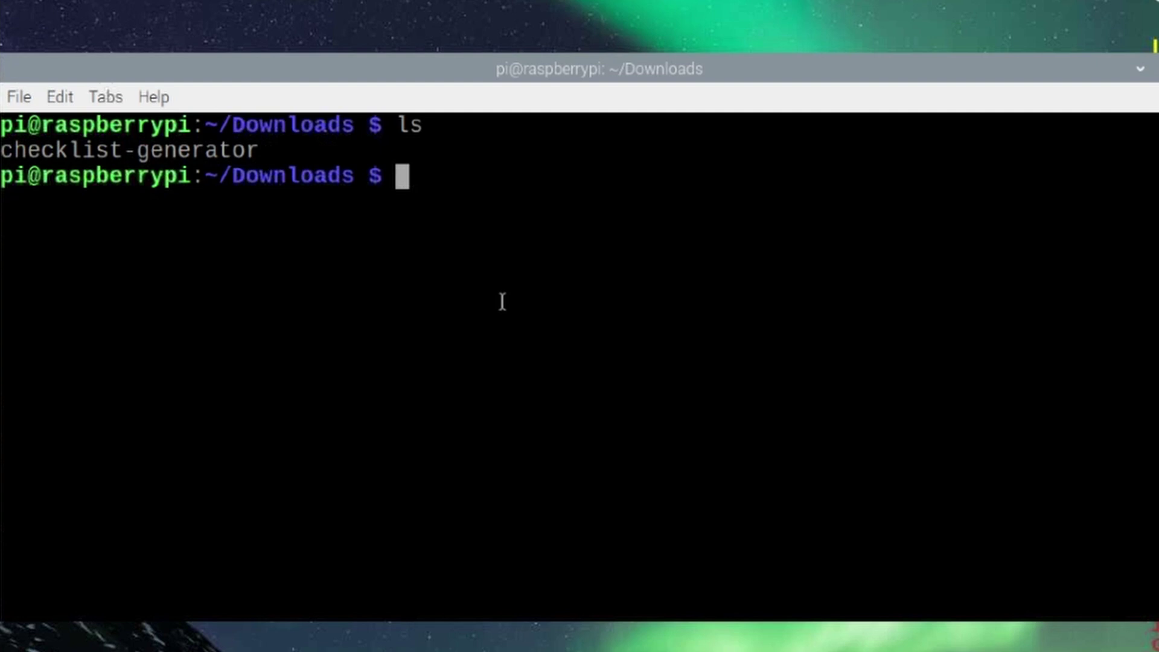
# Step: Run bash checklist-generator install to install the generator
pyautogui.write('bash ')
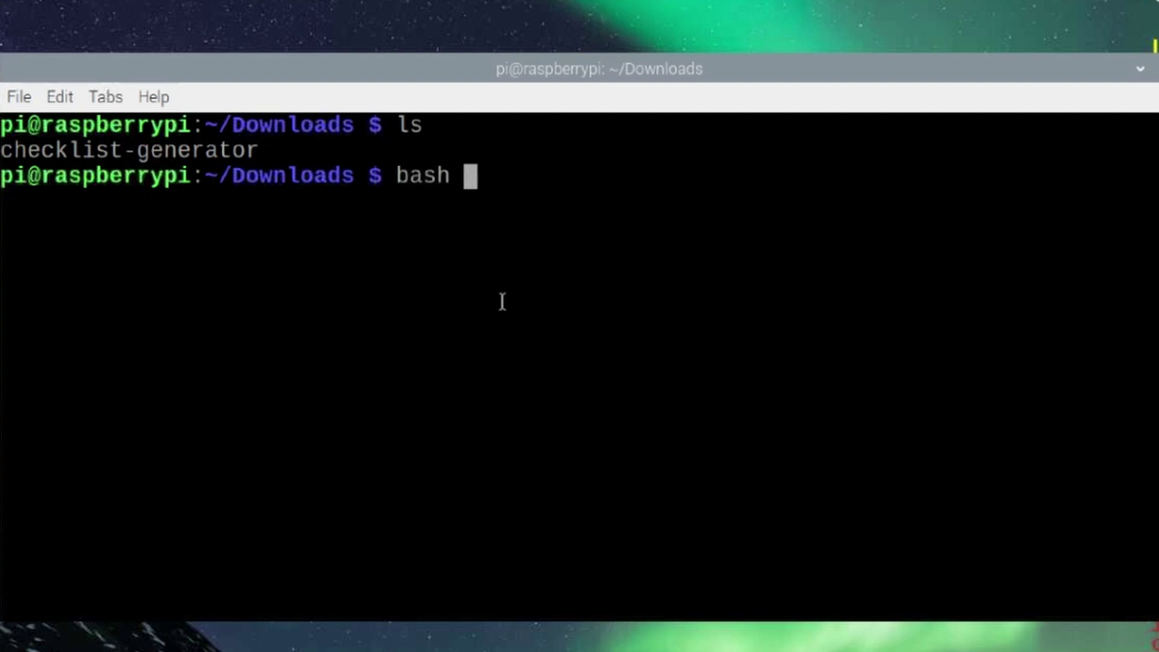
pyautogui.write('chec')
pyautogui.press('Tab')
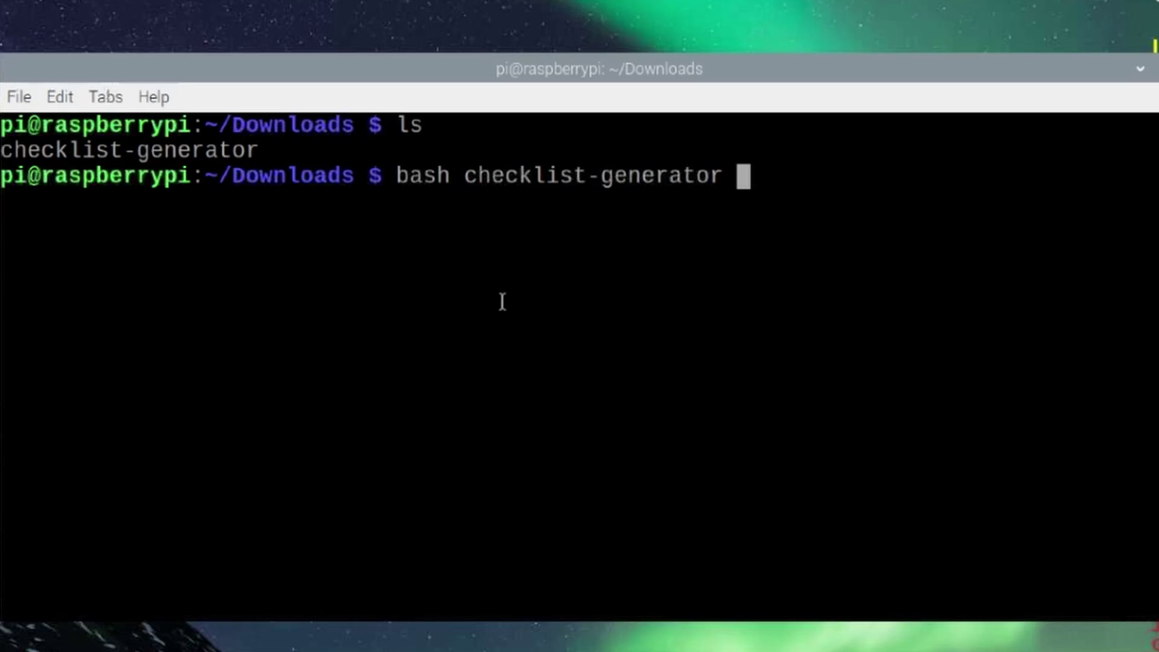
pyautogui.write('install')
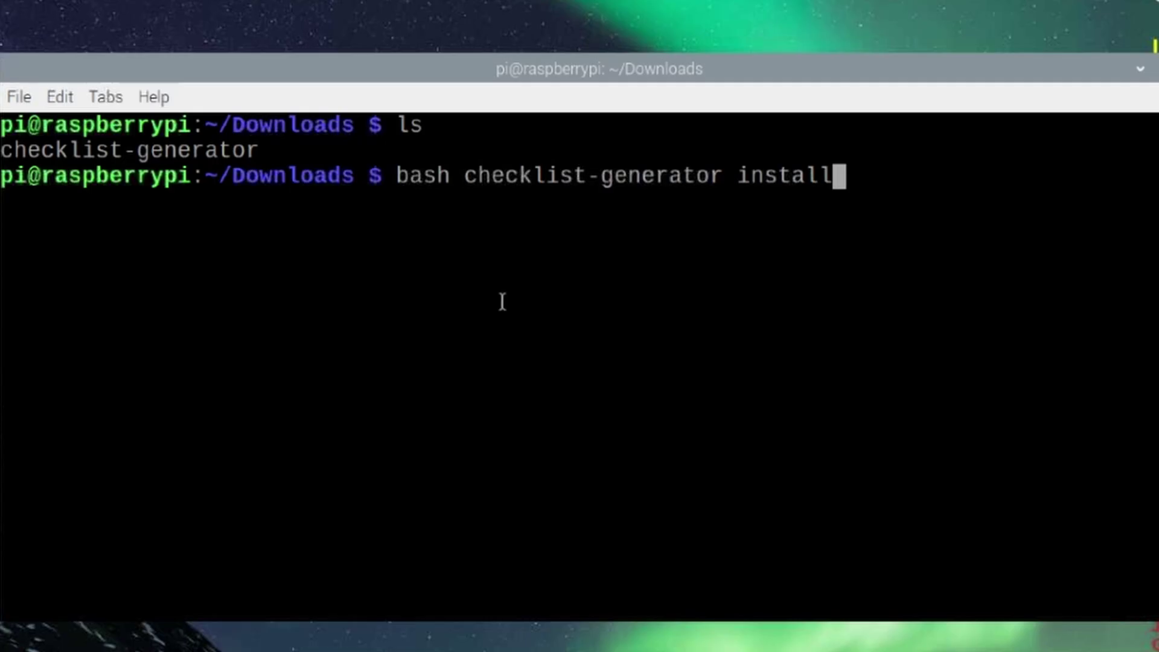
pyautogui.press('Return')
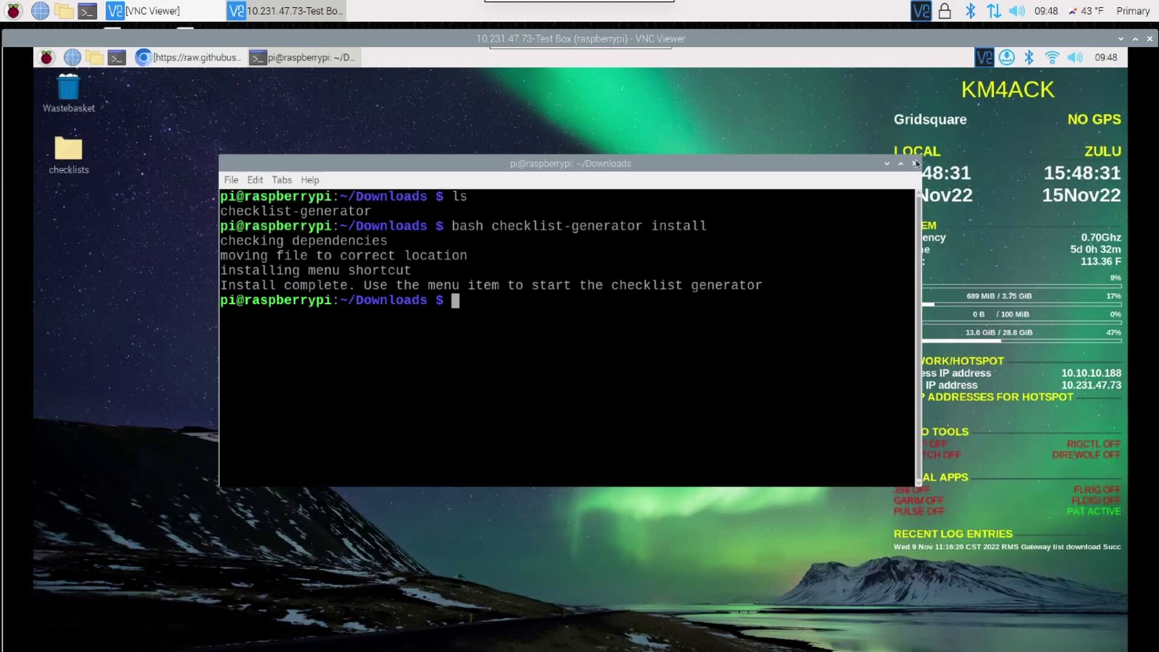
# Step: Close the terminal and browser, then launch Checklist Generator from the Accessories menu
pyautogui.click(915, 164)
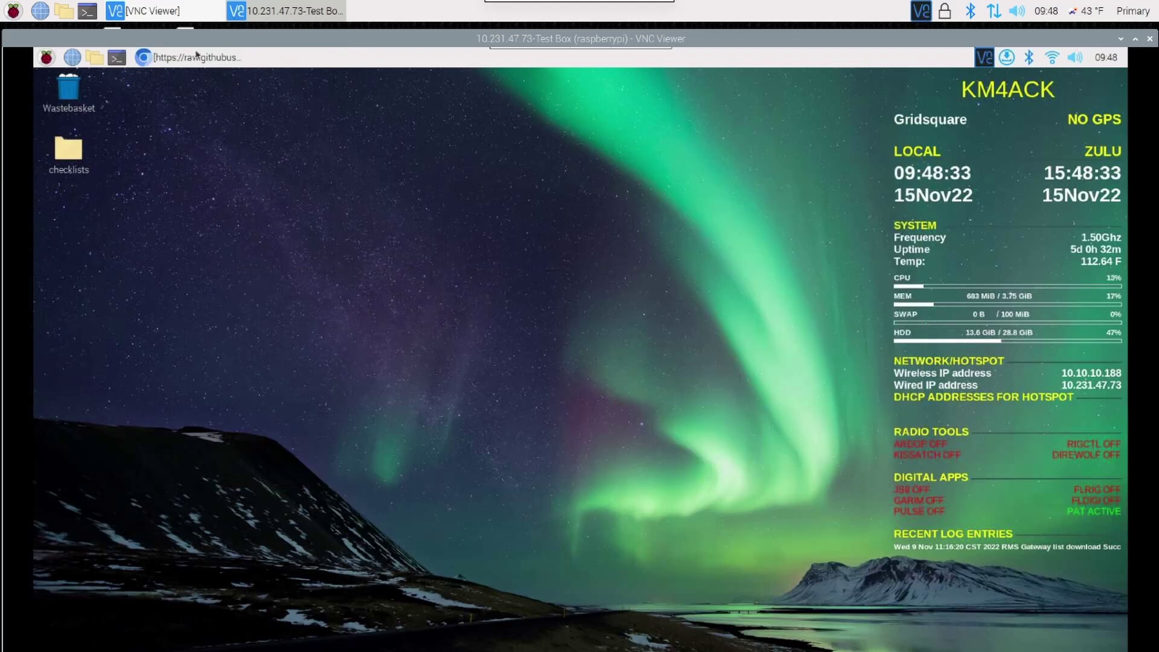
pyautogui.rightClick(196, 58)
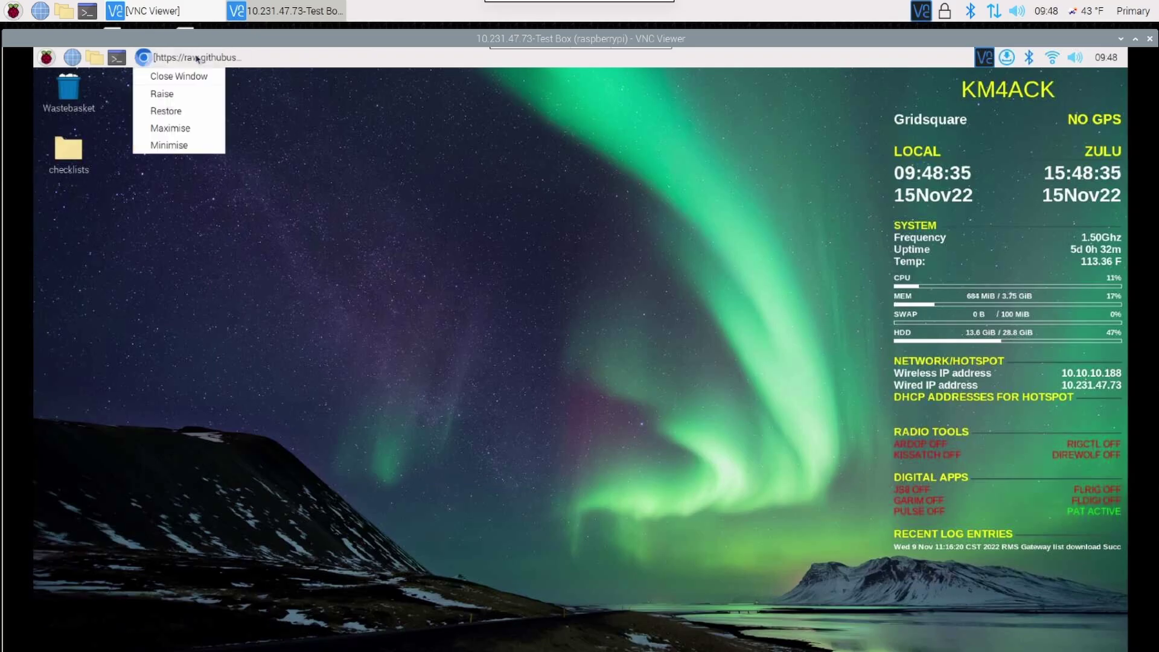
pyautogui.click(195, 76)
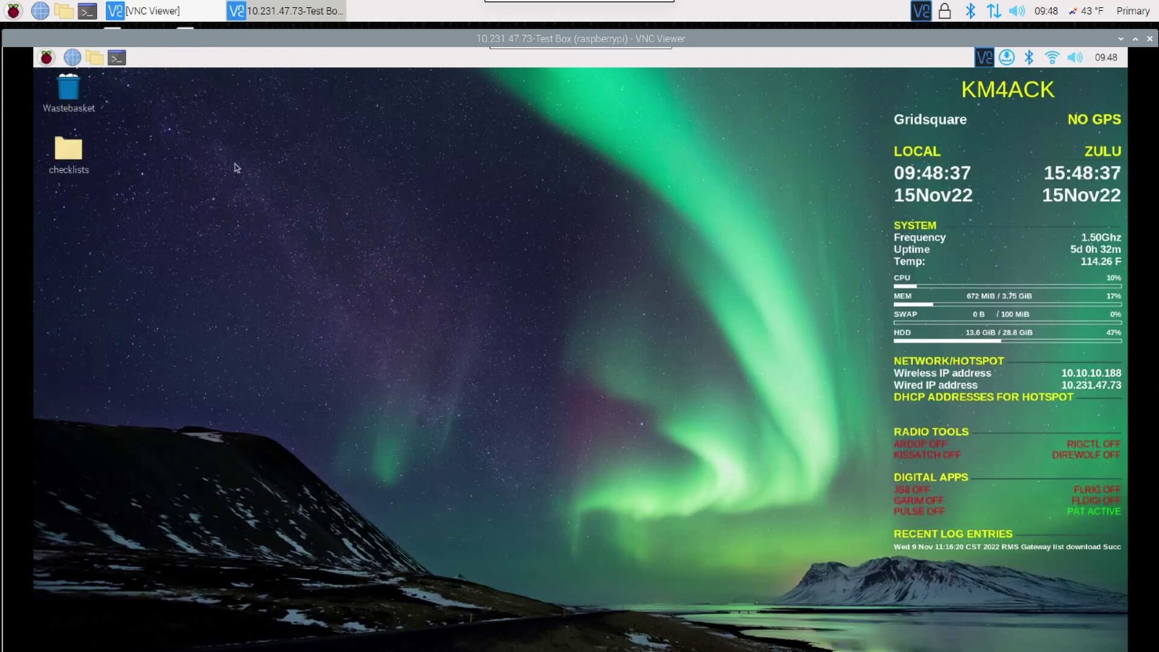
pyautogui.click(47, 57)
pyautogui.moveTo(111, 219)
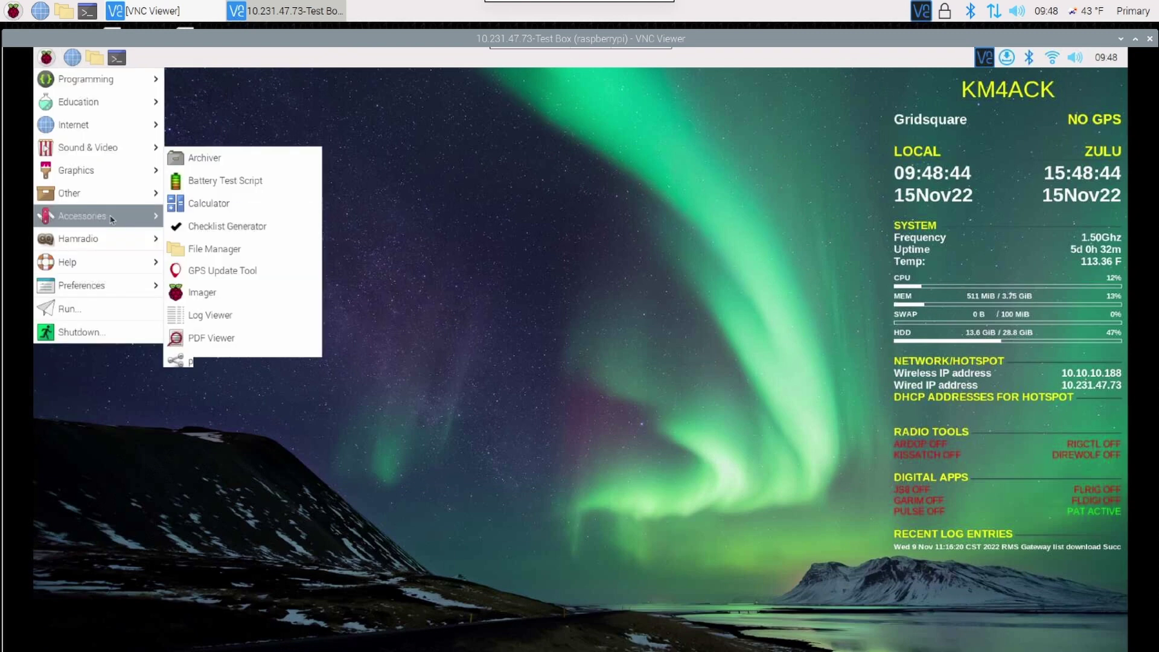
pyautogui.click(229, 231)
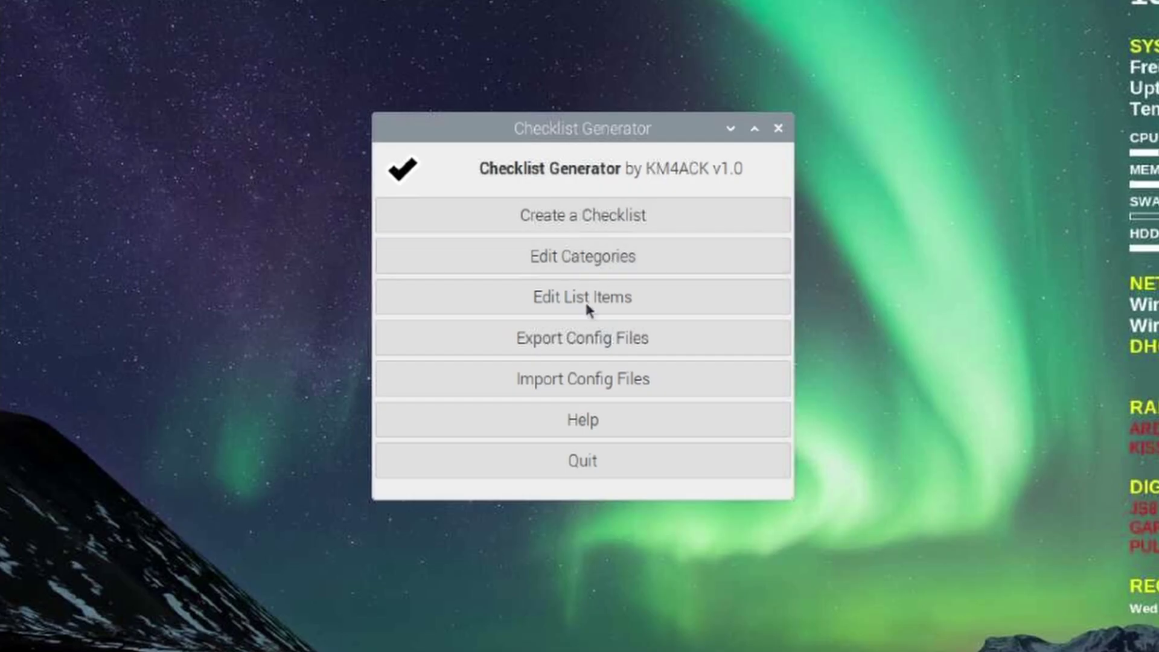
# Step: Confirm the RADIOS, BATTERIES and HF_ANTENNAS categories in the category editor
pyautogui.click(570, 257)
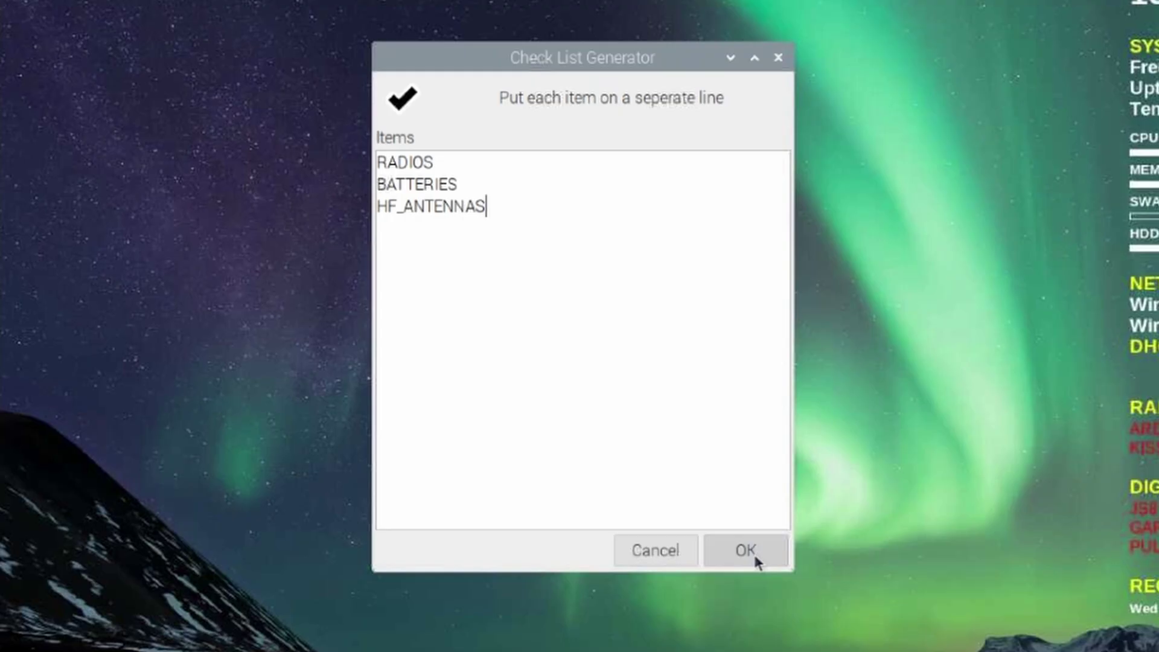
pyautogui.click(767, 544)
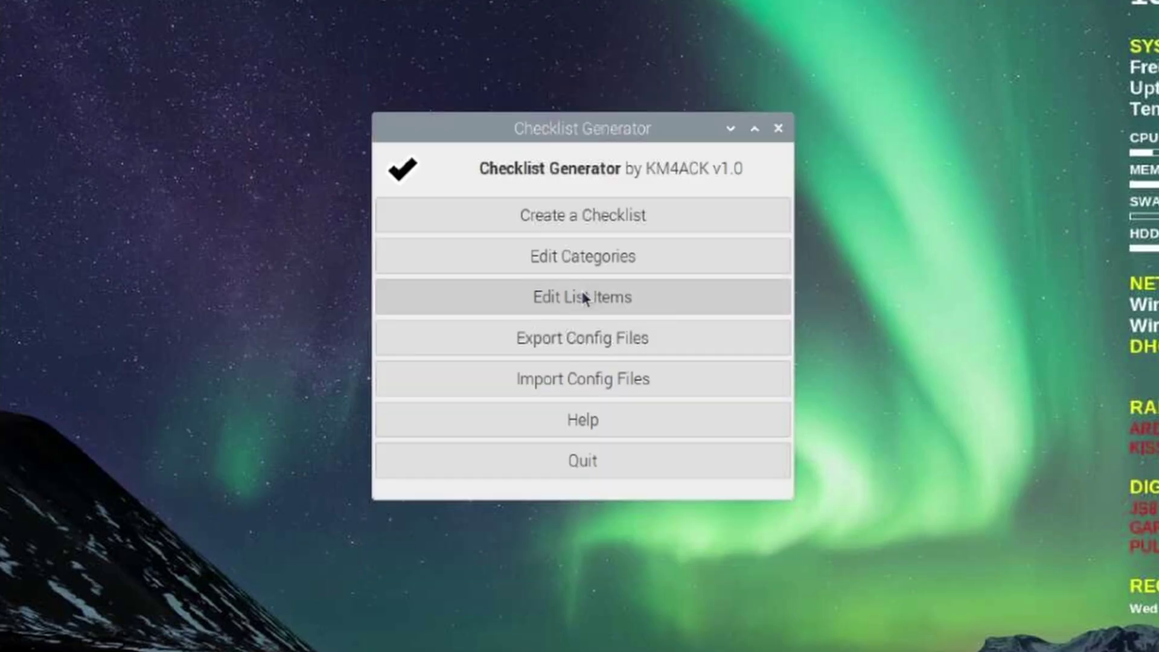
# Step: Fill the RADIOS list with items 705, 891, 817 and 857
pyautogui.click(583, 295)
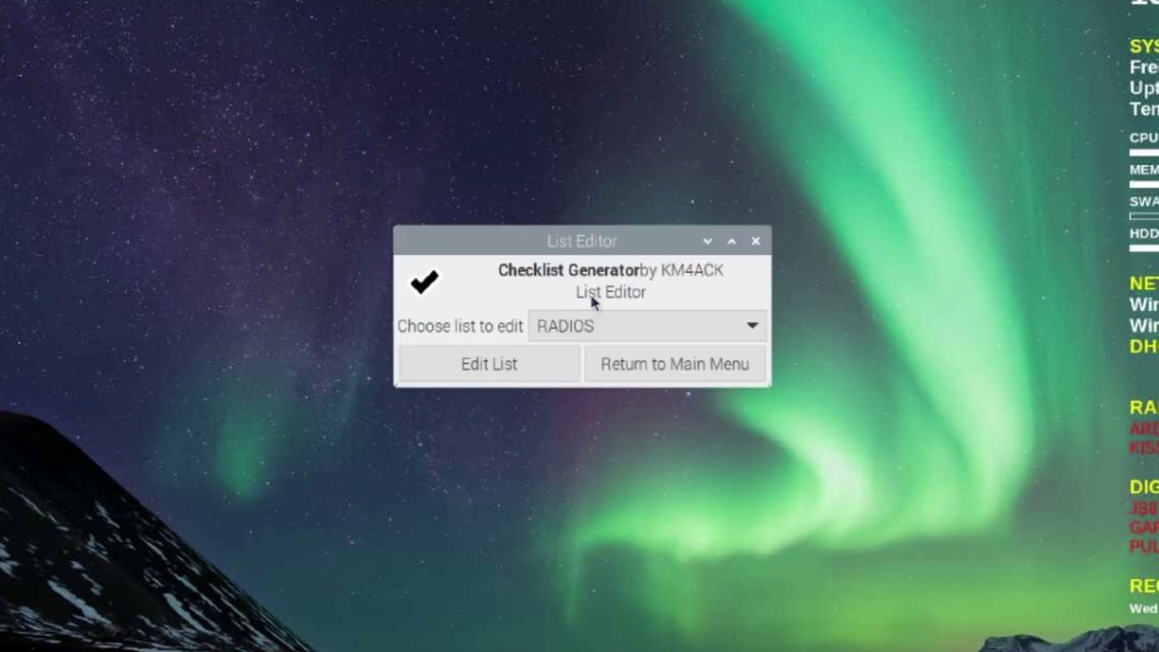
pyautogui.click(603, 329)
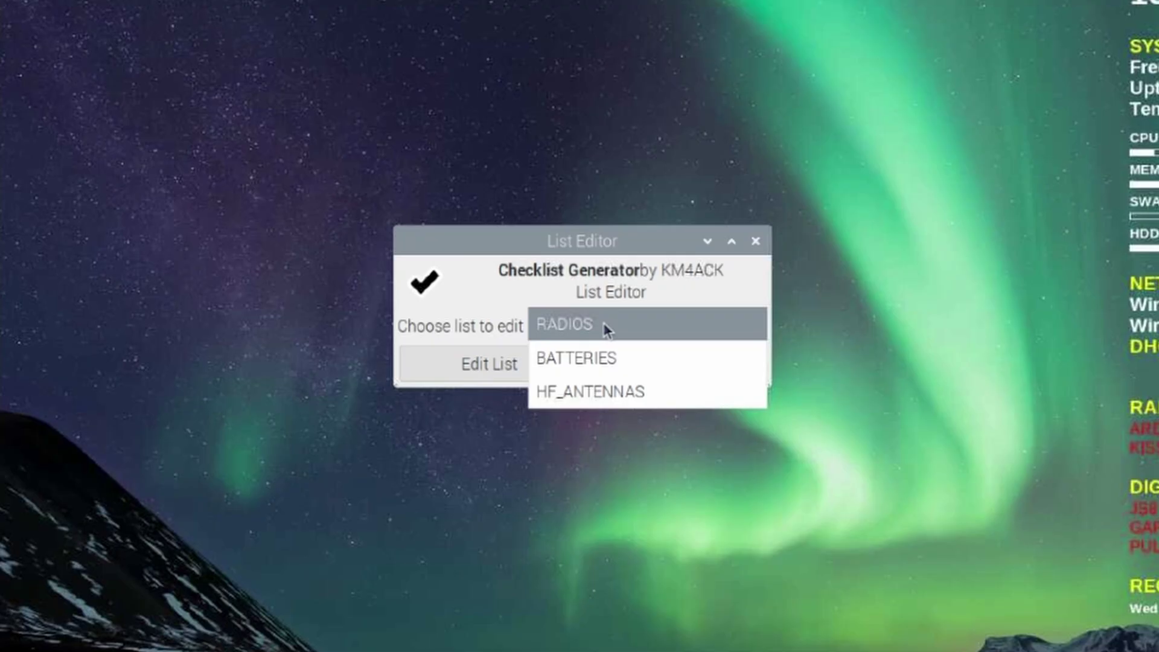
pyautogui.click(606, 326)
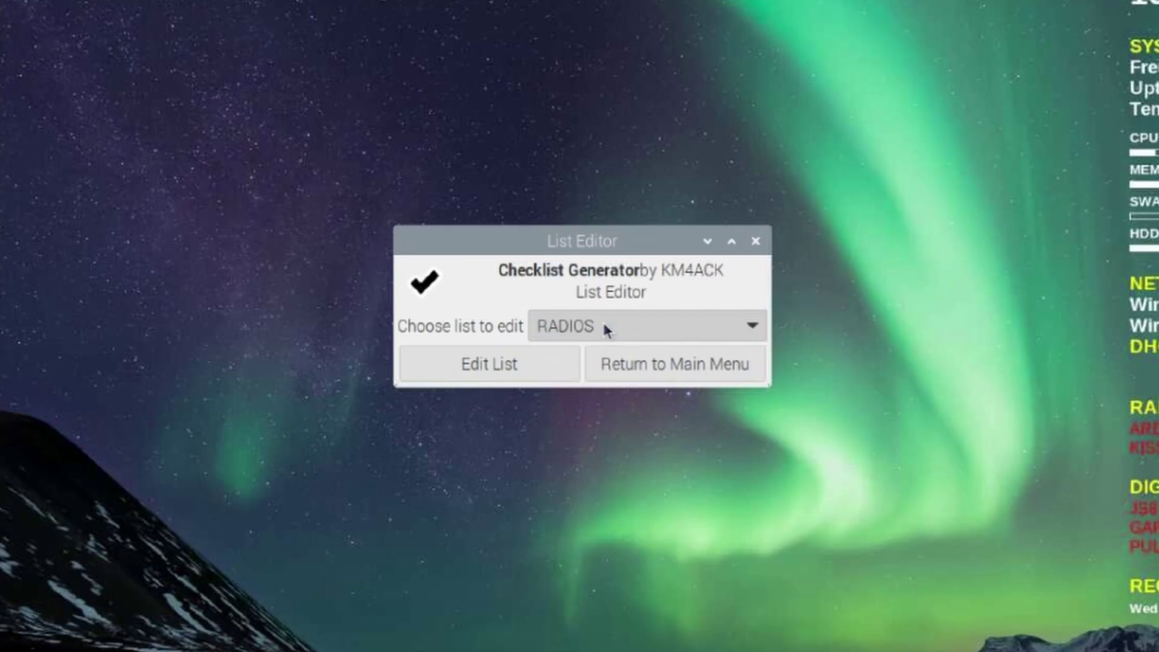
pyautogui.click(517, 366)
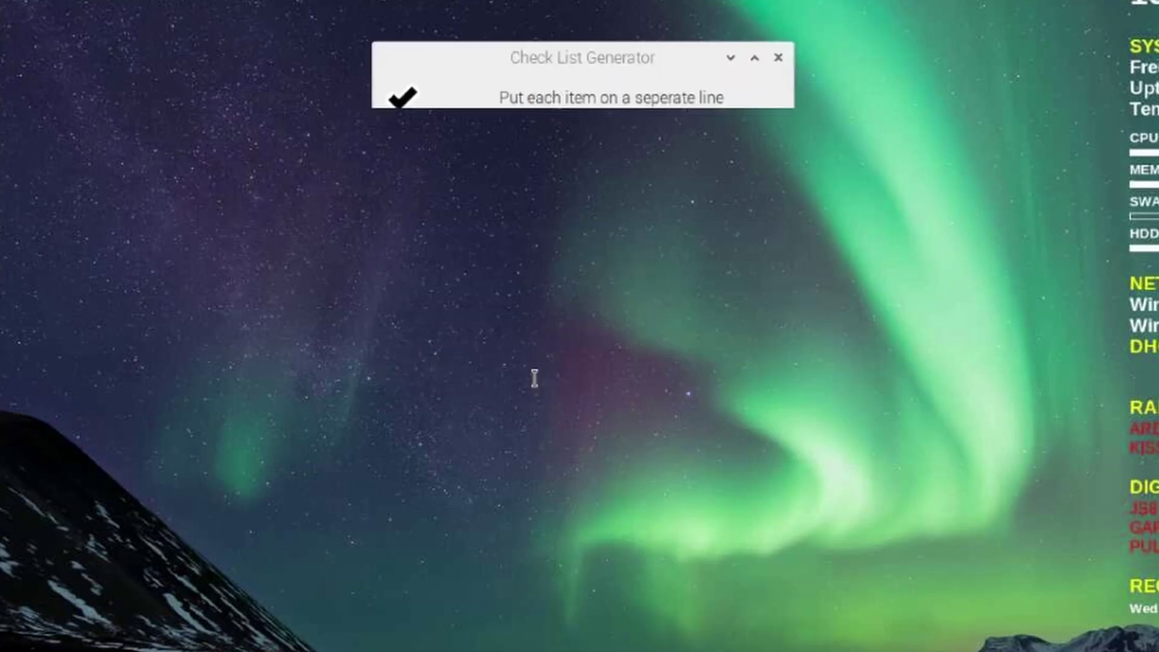
pyautogui.write('705')
pyautogui.press('Return')
pyautogui.write('891')
pyautogui.press('Return')
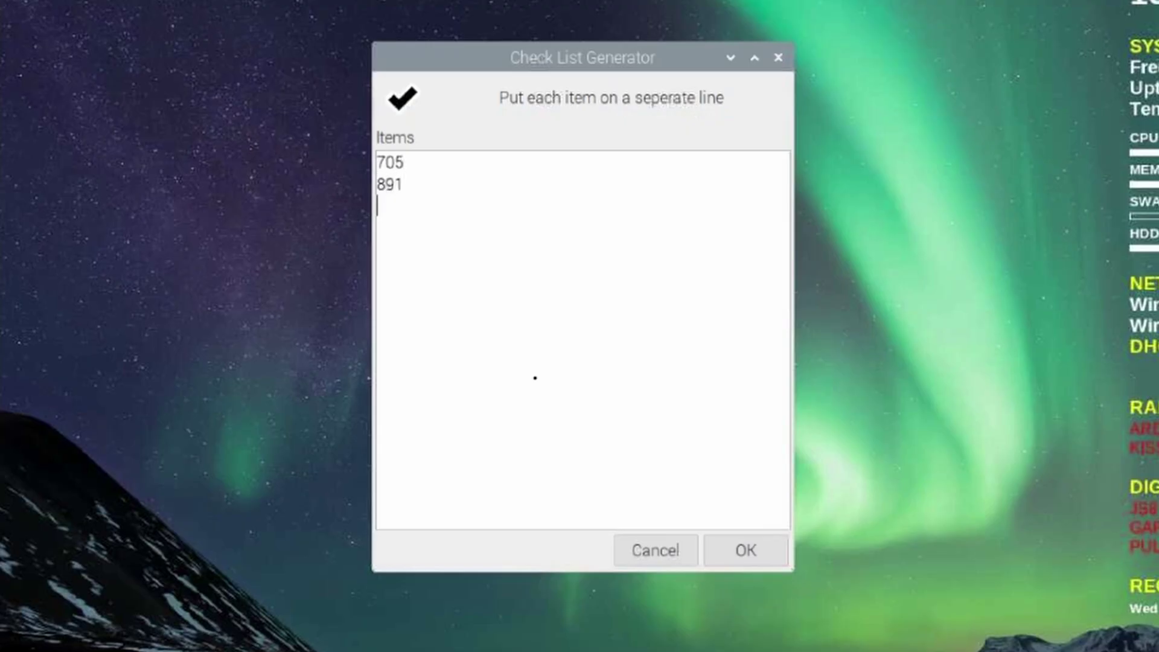
pyautogui.write('817')
pyautogui.press('Return')
pyautogui.write('857')
pyautogui.click(747, 565)
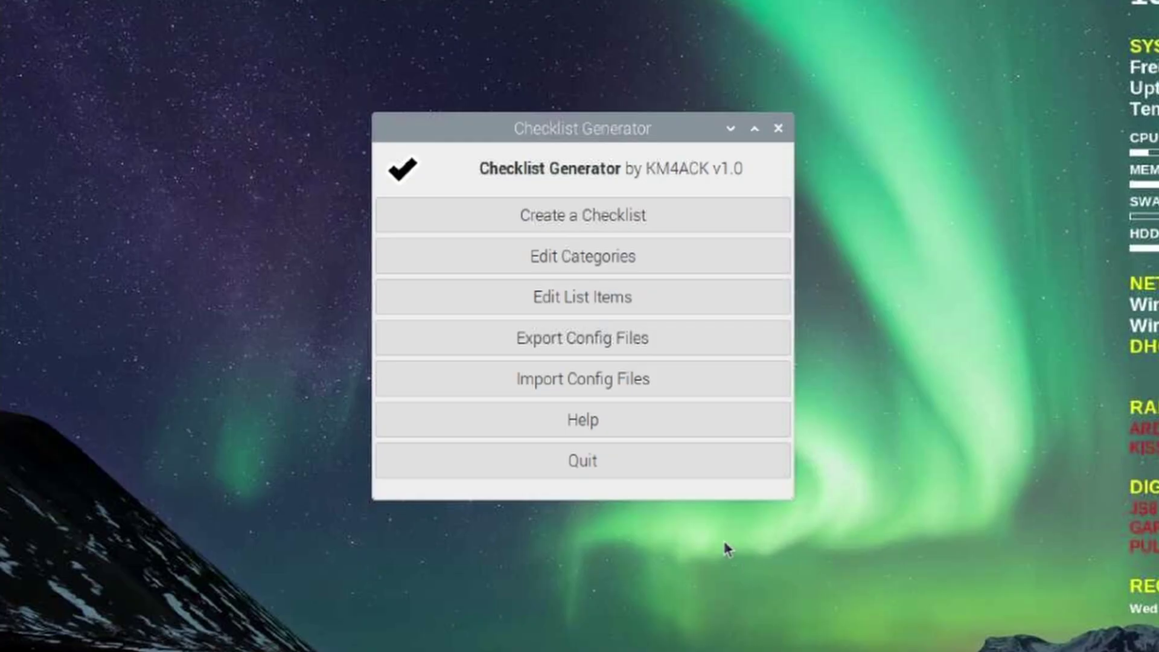
# Step: Fill the BATTERIES list with 10AH, 8AH and 20AH
pyautogui.click(609, 297)
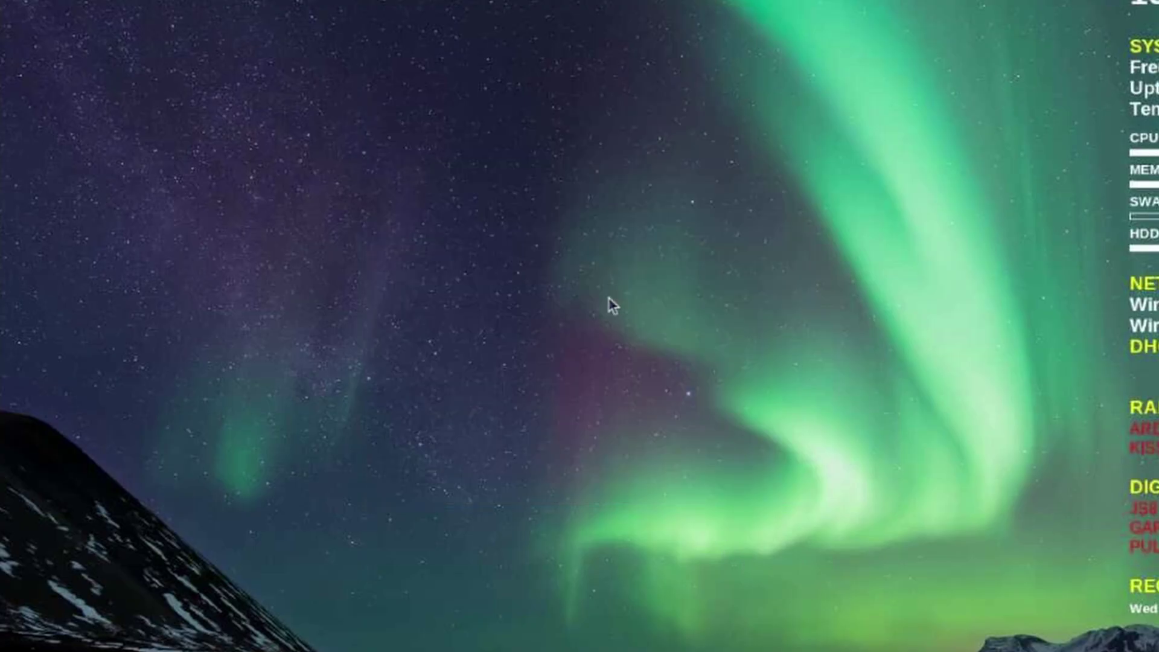
pyautogui.click(599, 327)
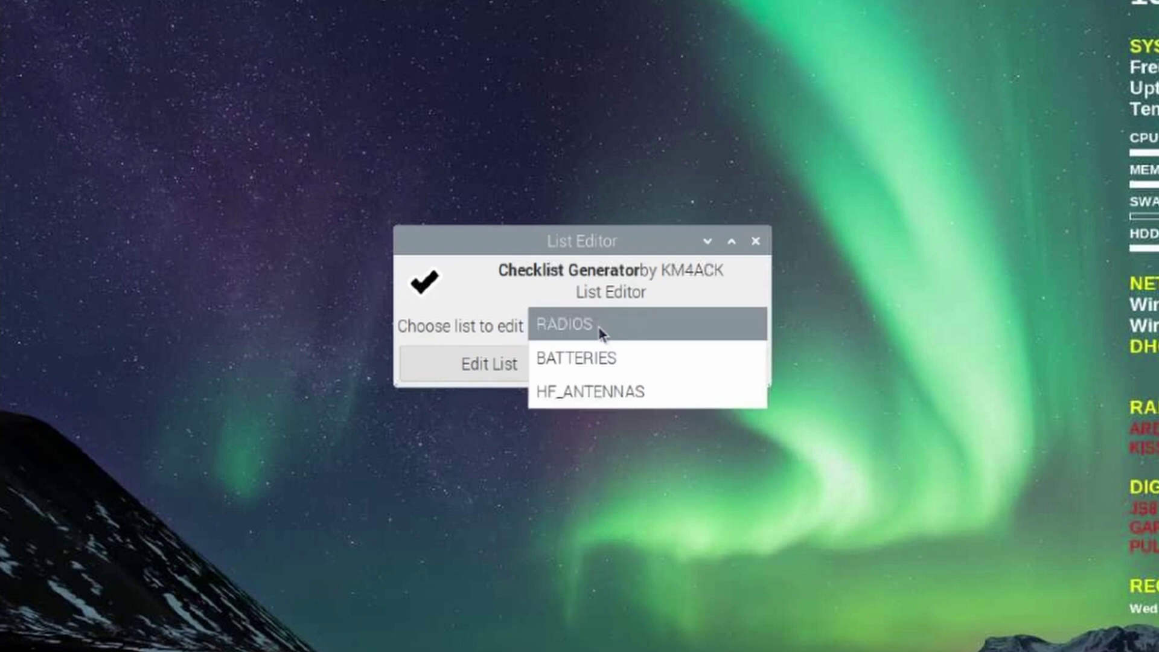
pyautogui.click(592, 358)
pyautogui.click(492, 364)
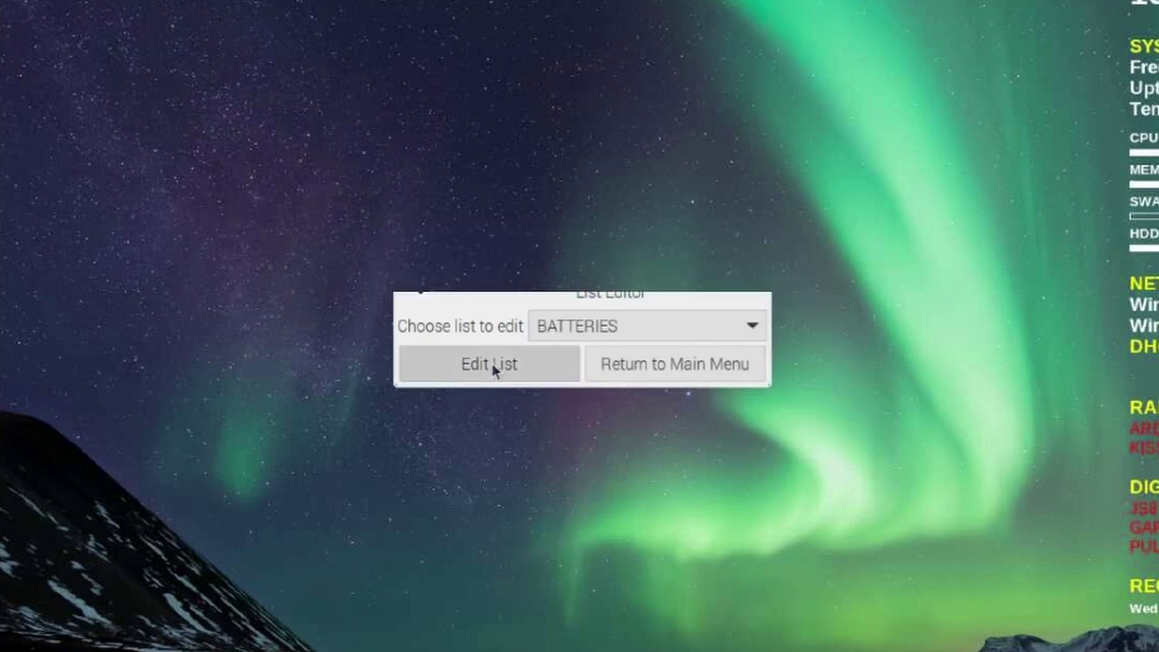
pyautogui.write('10AH')
pyautogui.press('Return')
pyautogui.write('8AH')
pyautogui.press('Return')
pyautogui.write('20AH')
pyautogui.click(745, 551)
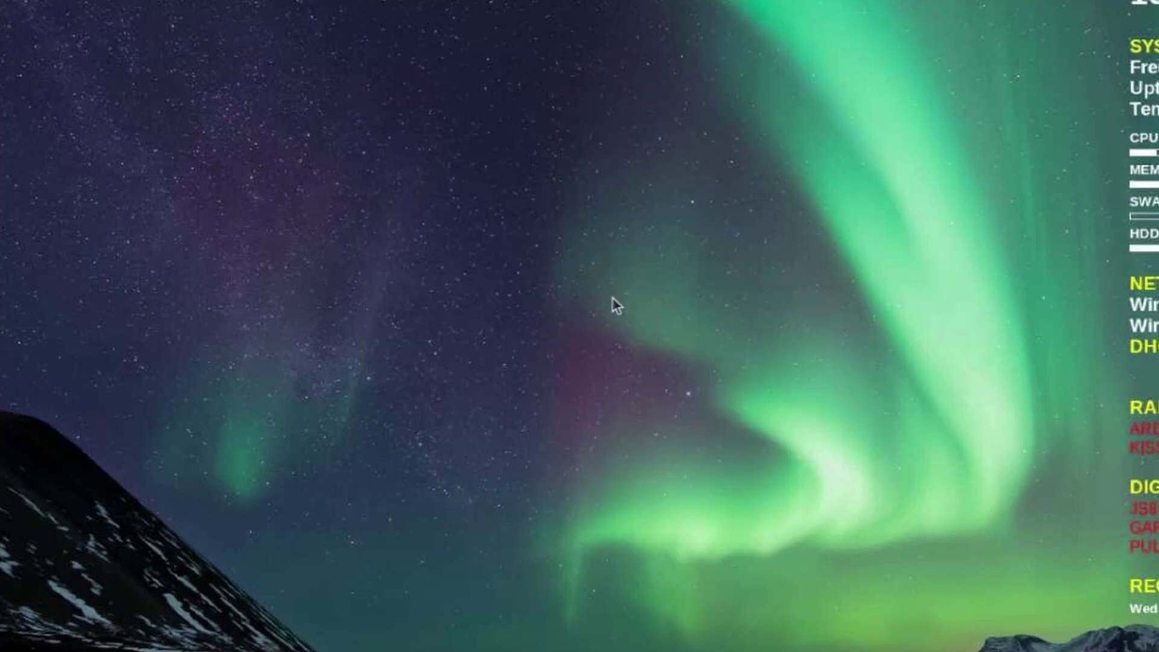
# Step: Fill the HF_ANTENNAS list with Dipole and EPHW
pyautogui.click(595, 321)
pyautogui.click(595, 394)
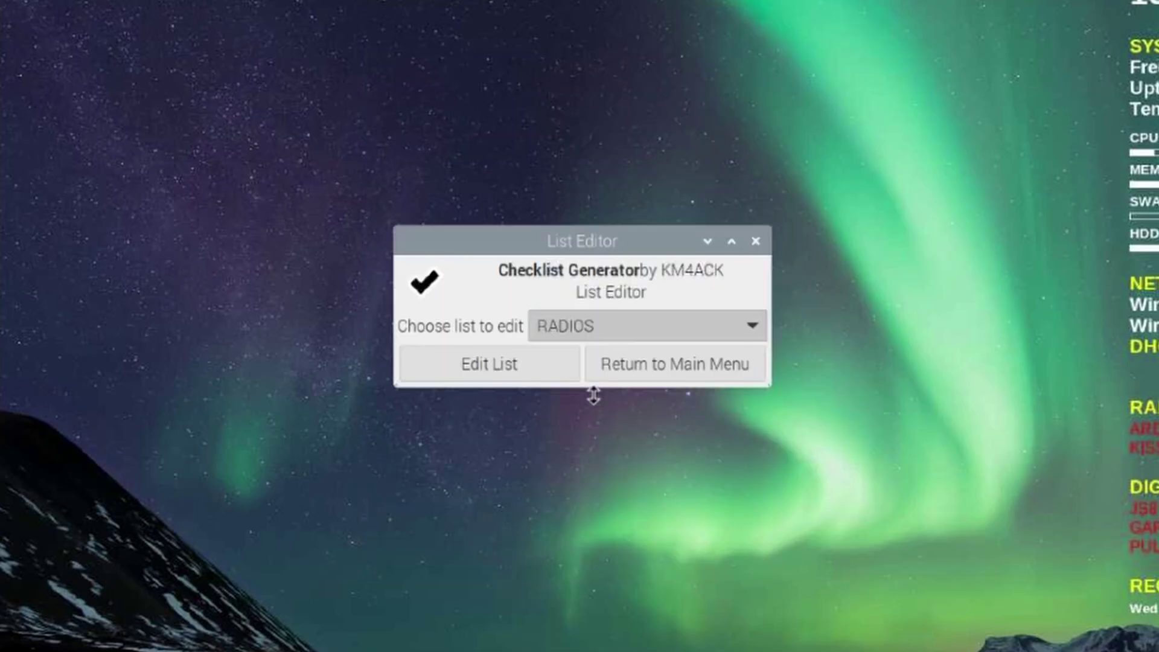
pyautogui.click(538, 360)
pyautogui.write('Dipole')
pyautogui.press('Return')
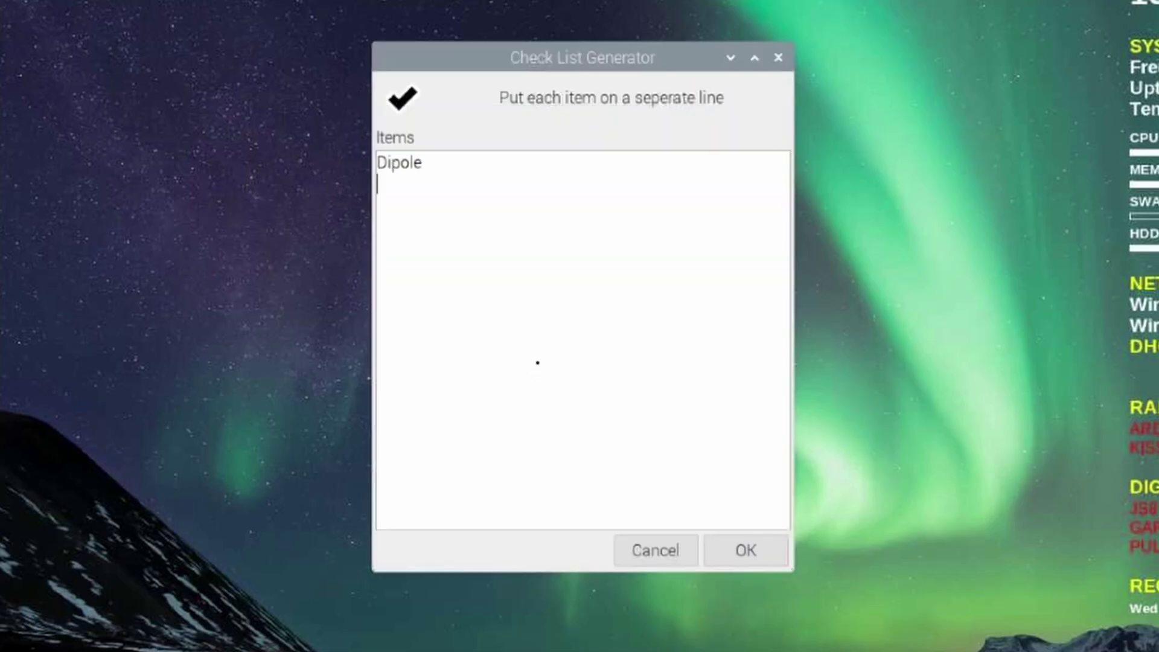
pyautogui.write('EPHW')
pyautogui.click(761, 542)
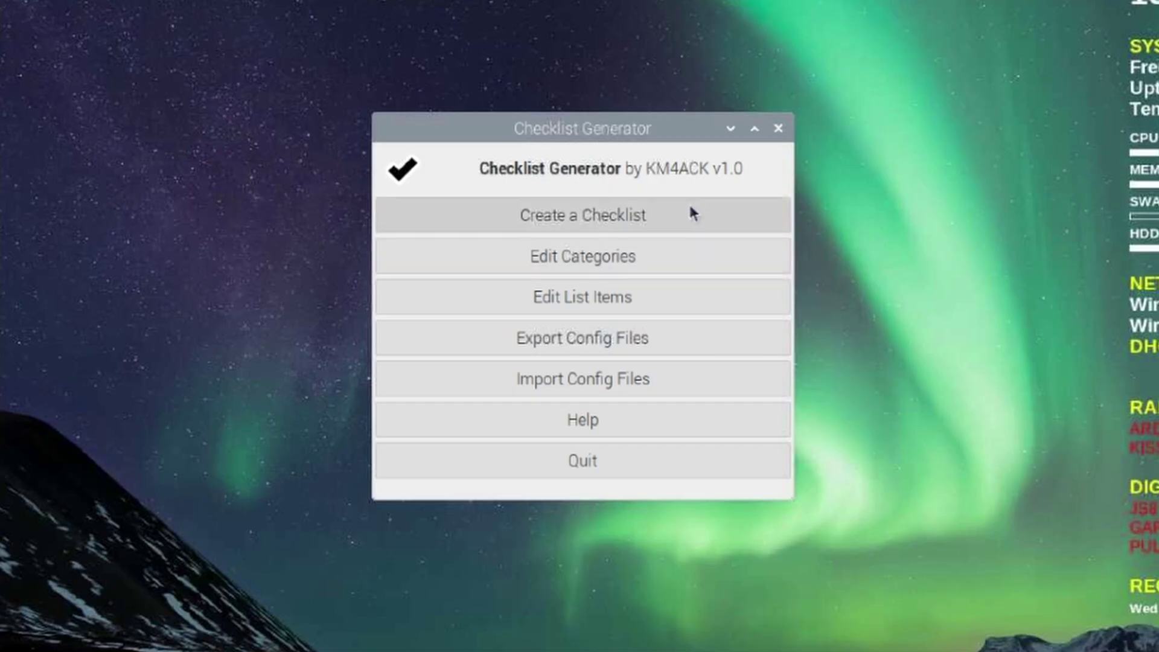
# Step: Start a checklist named video and pick radios 705 and 891
pyautogui.click(615, 214)
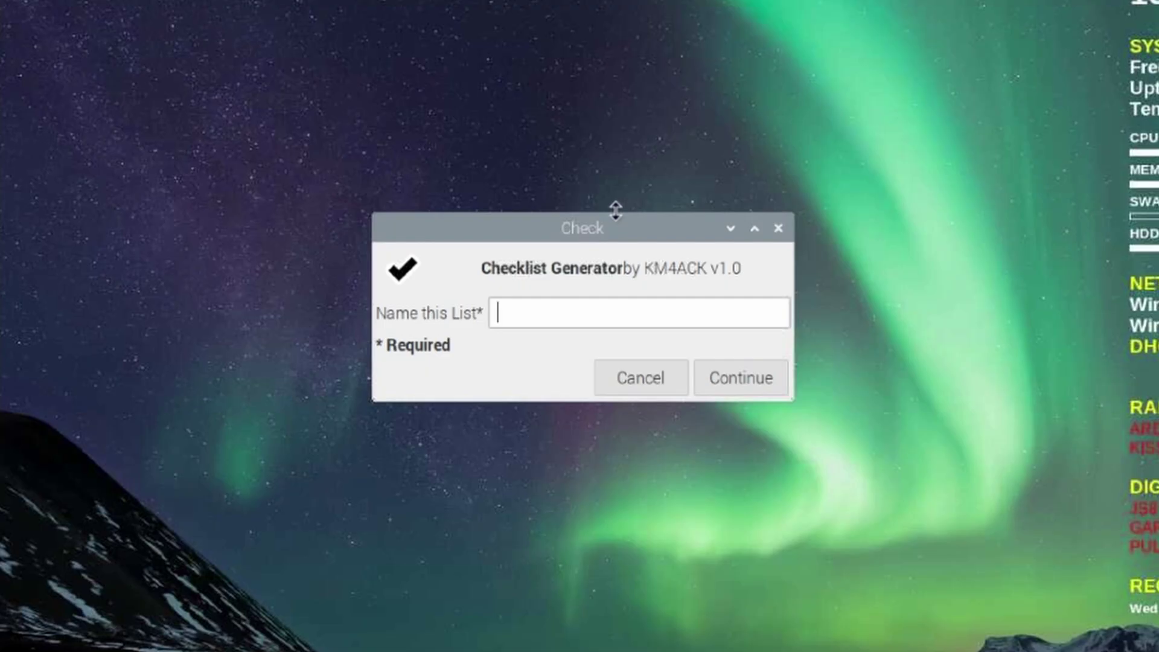
pyautogui.write('video')
pyautogui.click(735, 381)
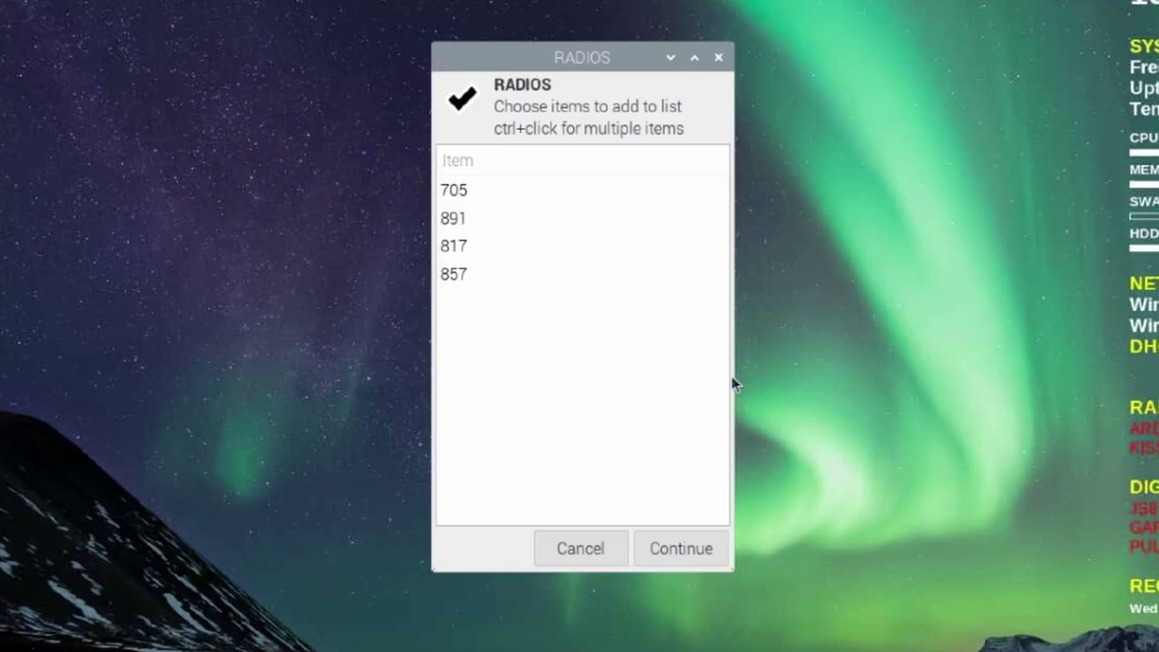
pyautogui.click(459, 192)
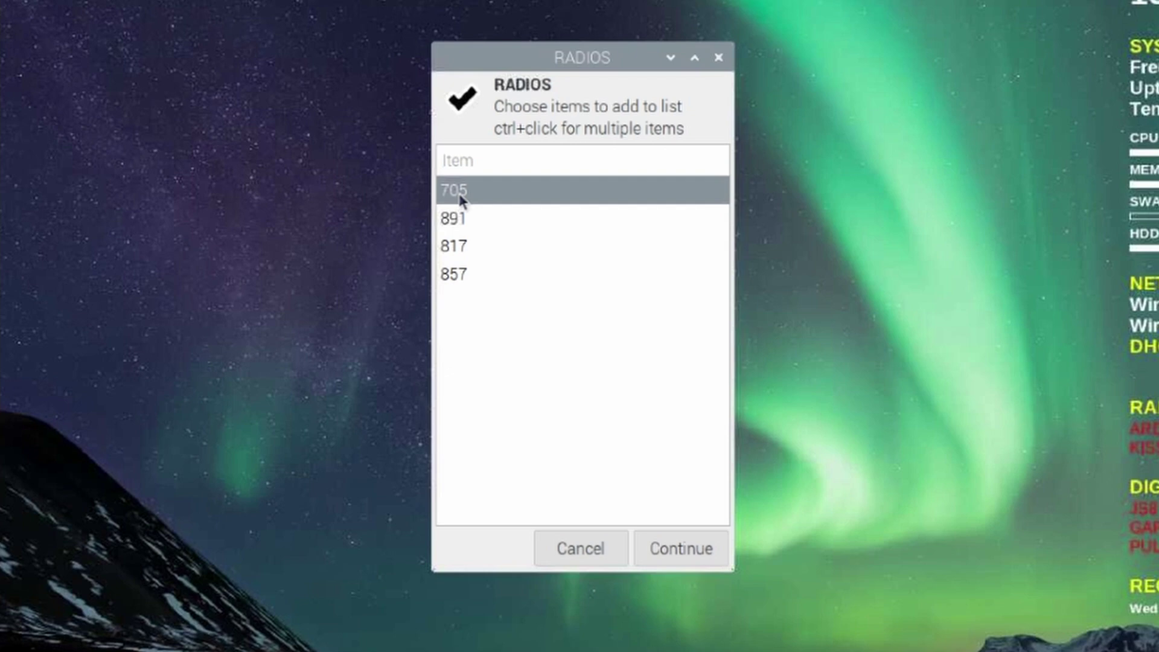
pyautogui.keyDown('ctrl'); pyautogui.click(461, 219); pyautogui.keyUp('ctrl')
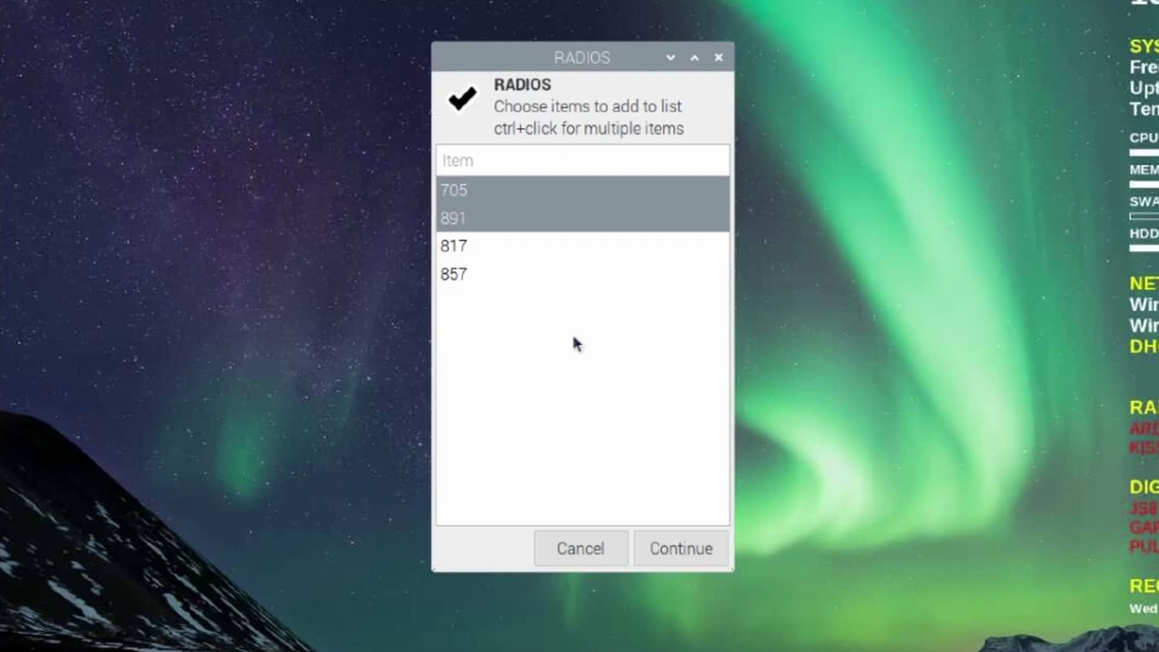
pyautogui.click(688, 547)
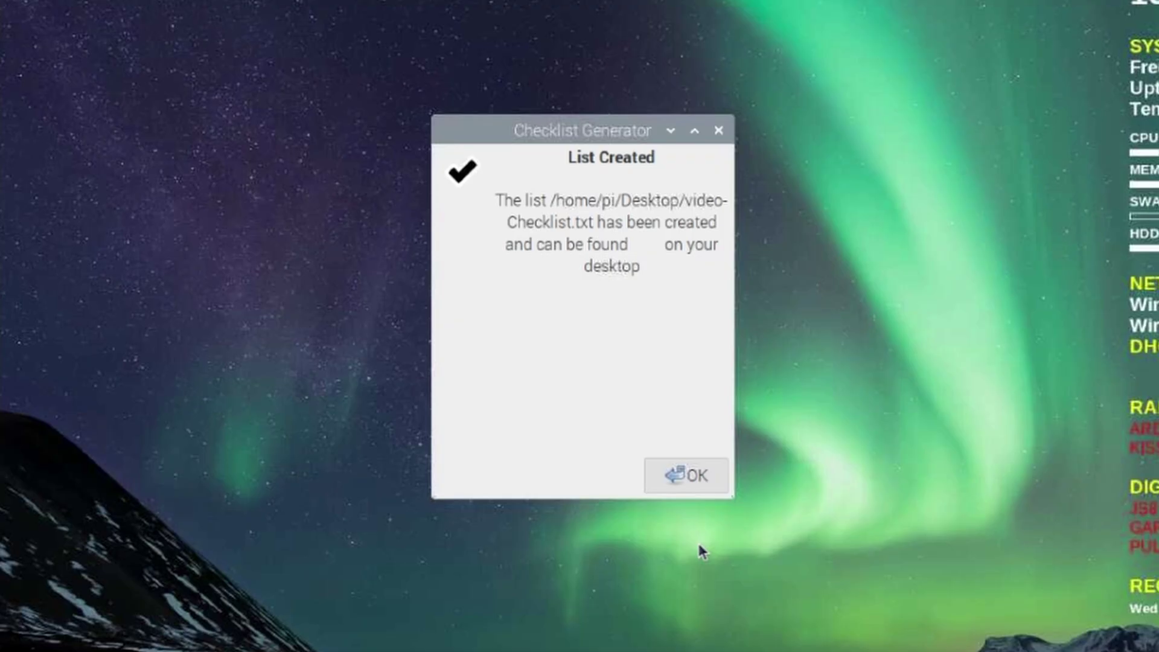
pyautogui.click(696, 476)
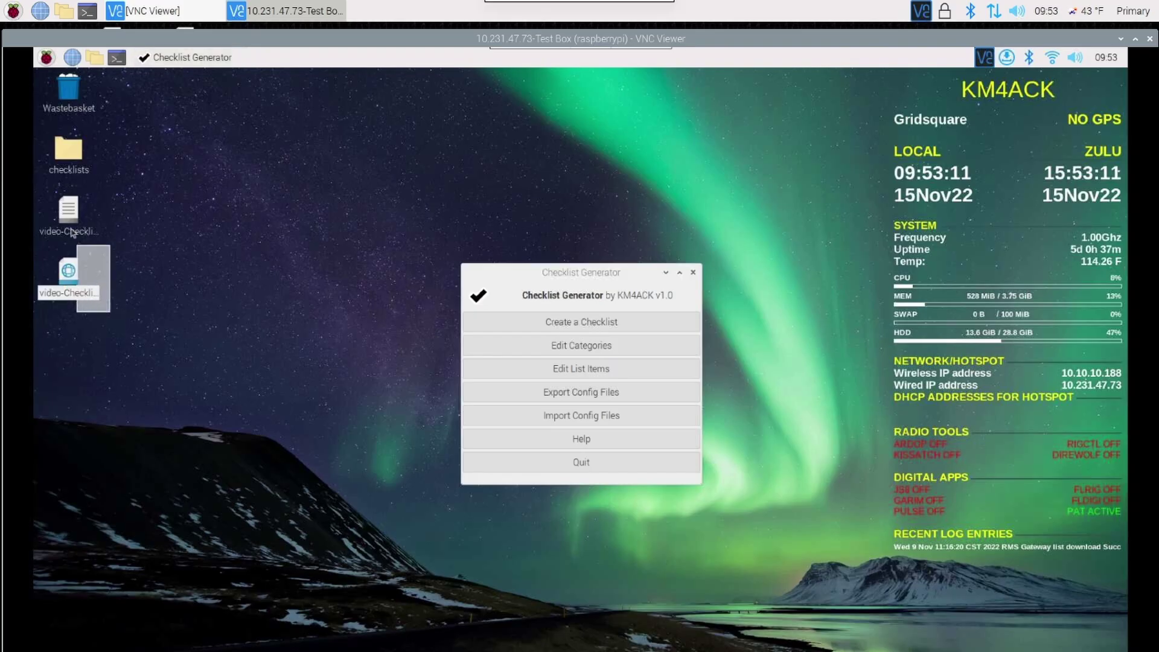
pyautogui.moveTo(71, 233); pyautogui.dragTo(54, 201)
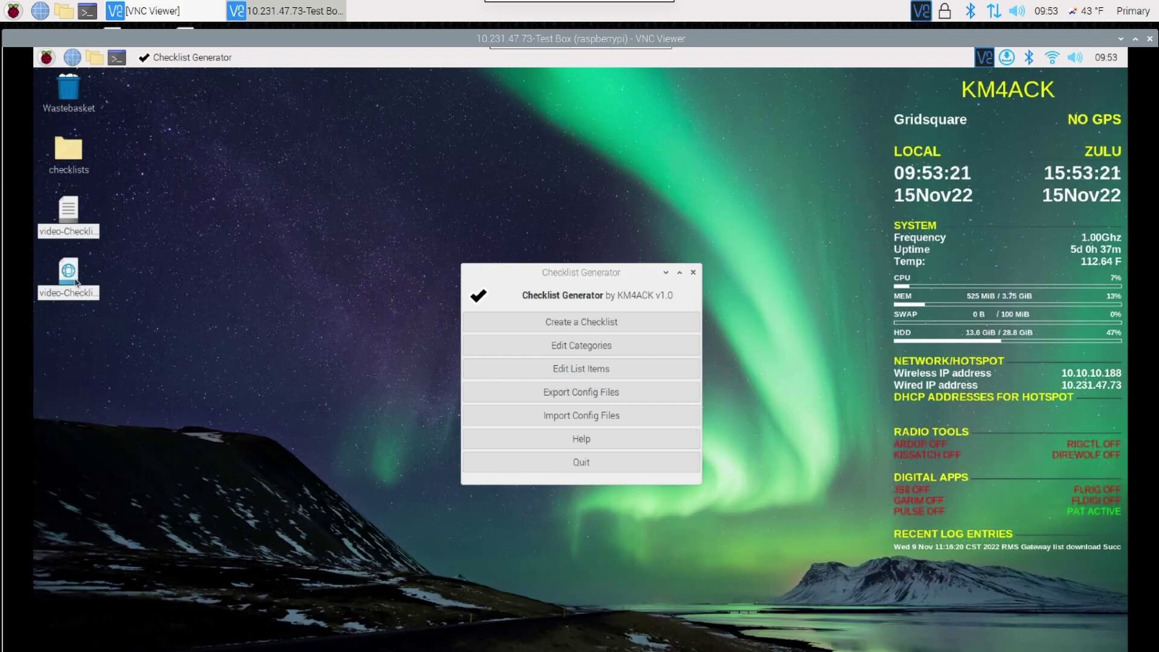
pyautogui.click(150, 228)
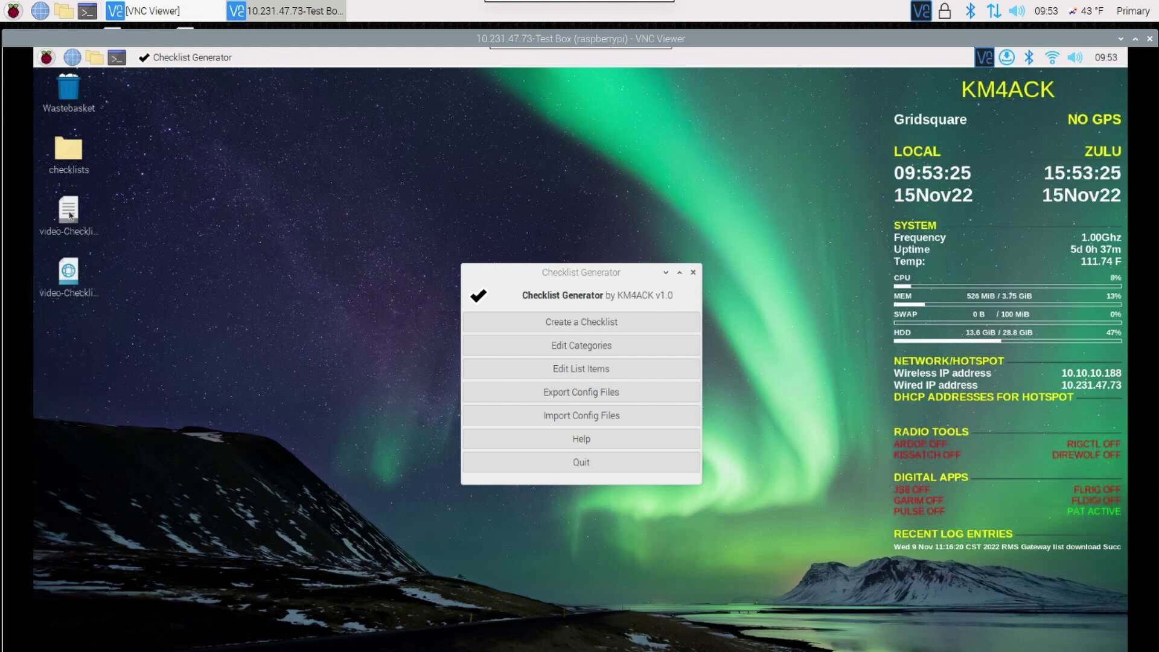
pyautogui.click(70, 214)
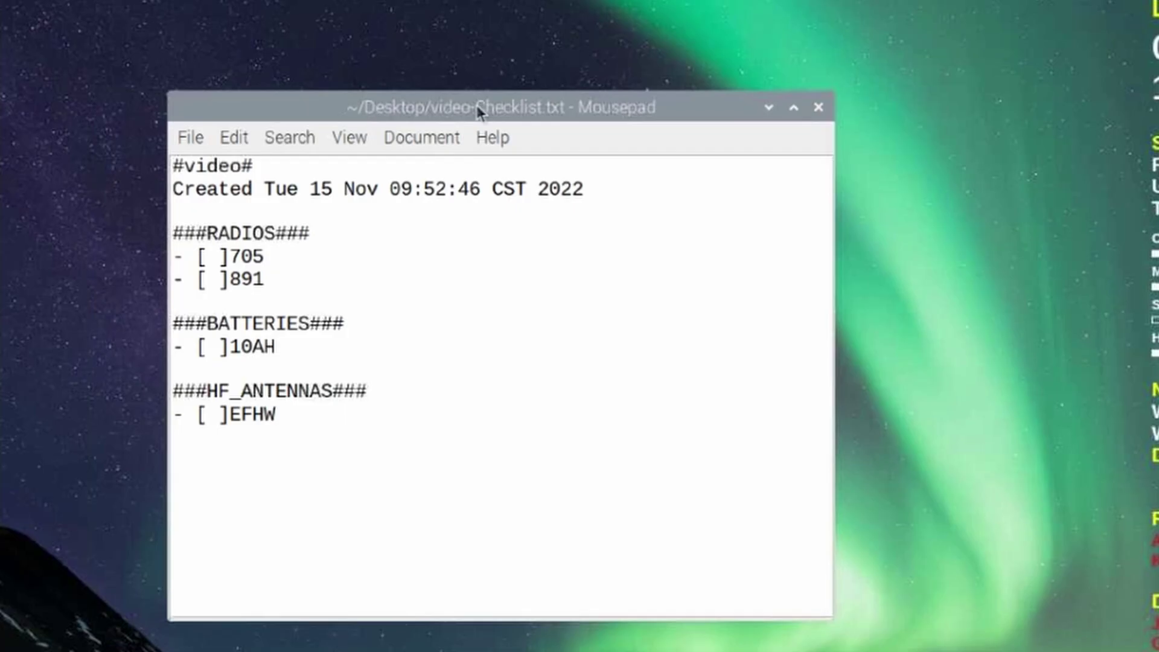
pyautogui.moveTo(257, 163); pyautogui.dragTo(145, 160)
pyautogui.moveTo(262, 189); pyautogui.dragTo(637, 195)
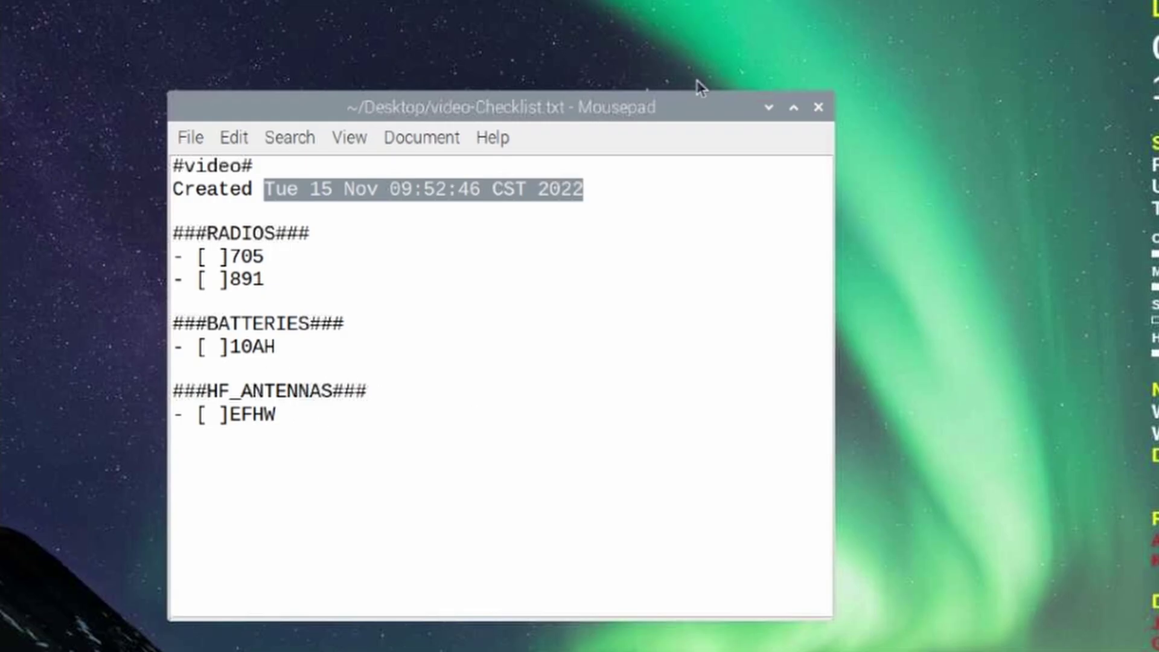
pyautogui.click(816, 107)
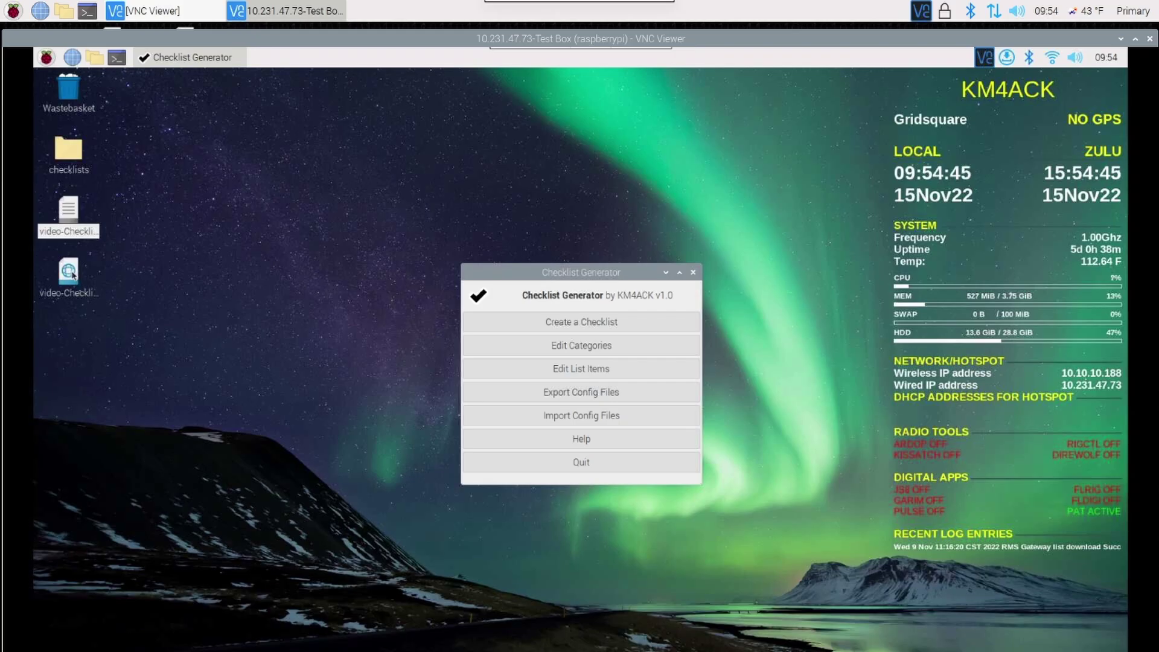
pyautogui.doubleClick(71, 273)
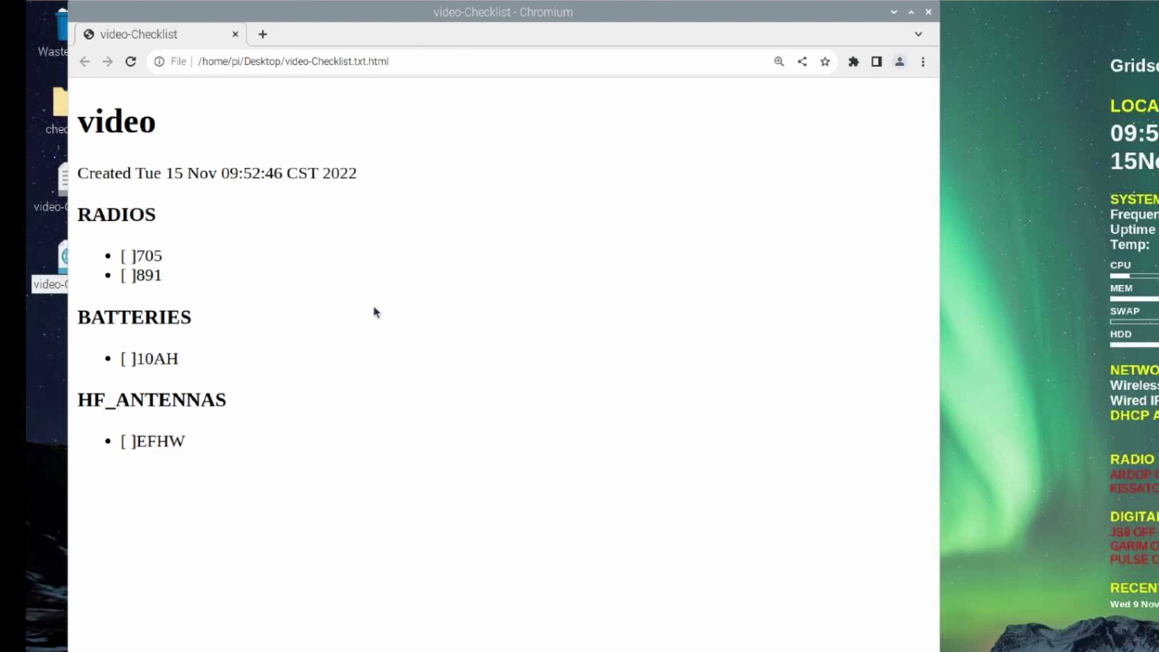
pyautogui.click(930, 13)
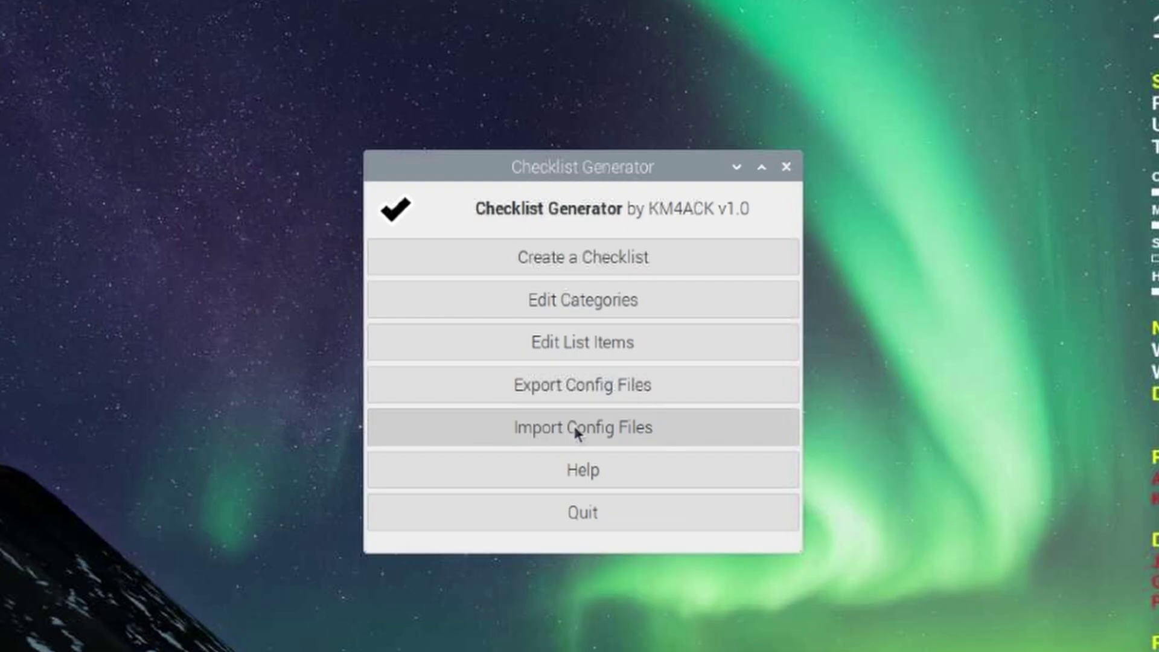
# Step: Import config files from Desktop > checklists and dismiss the Config Files Imported message
pyautogui.click(575, 430)
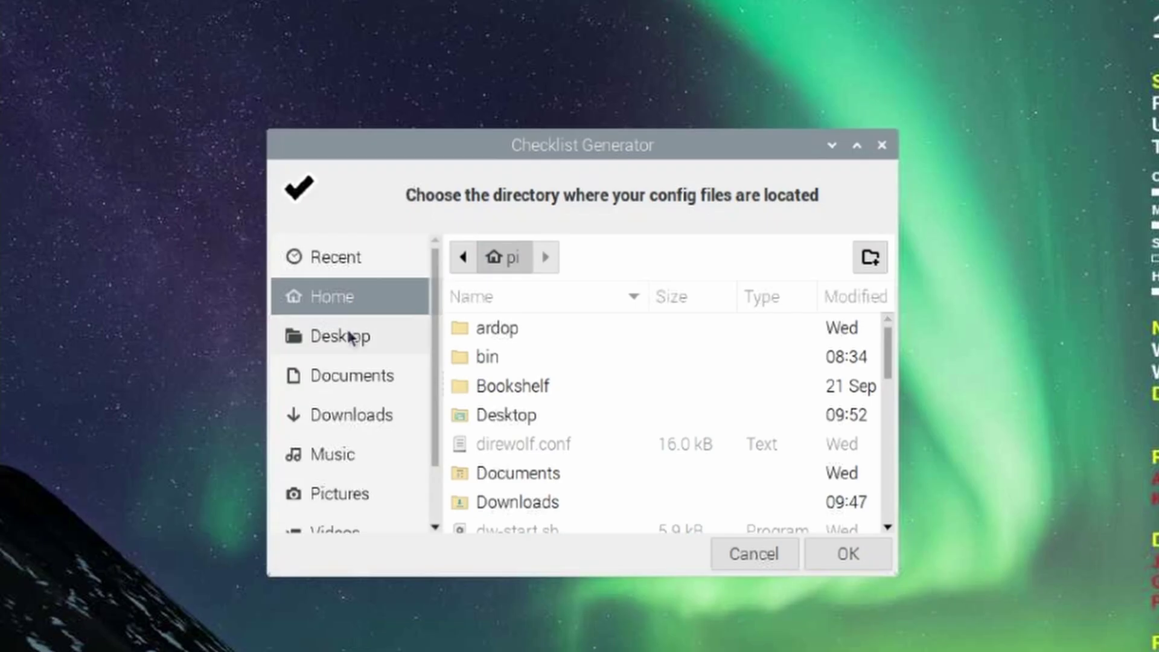
pyautogui.click(350, 337)
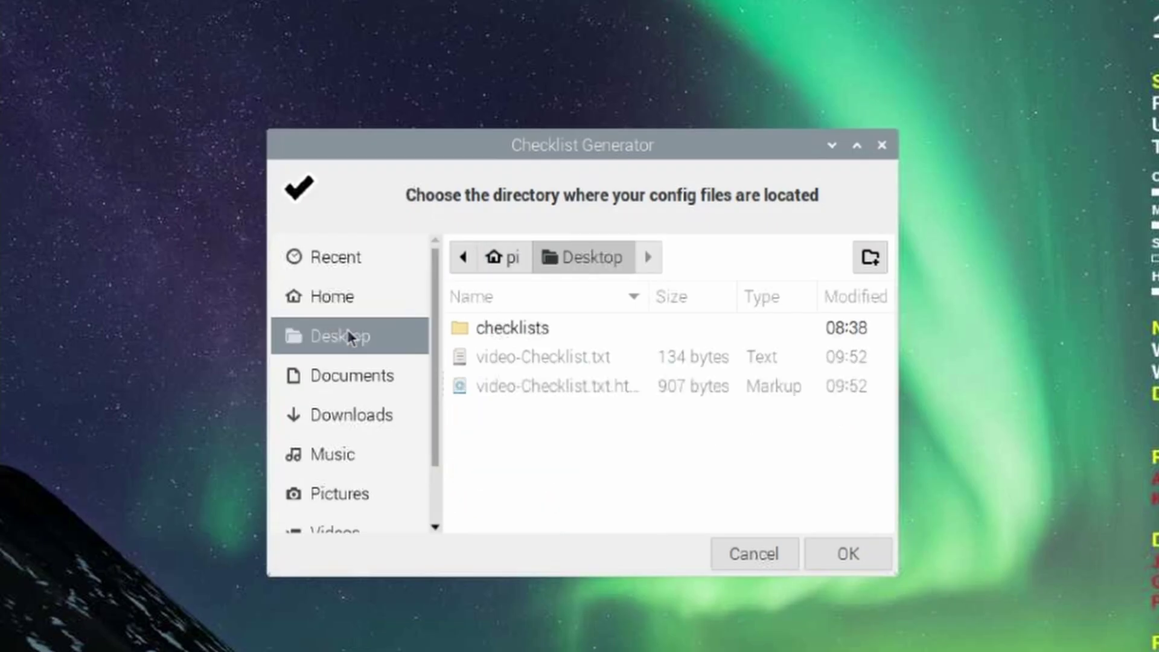
pyautogui.click(515, 330)
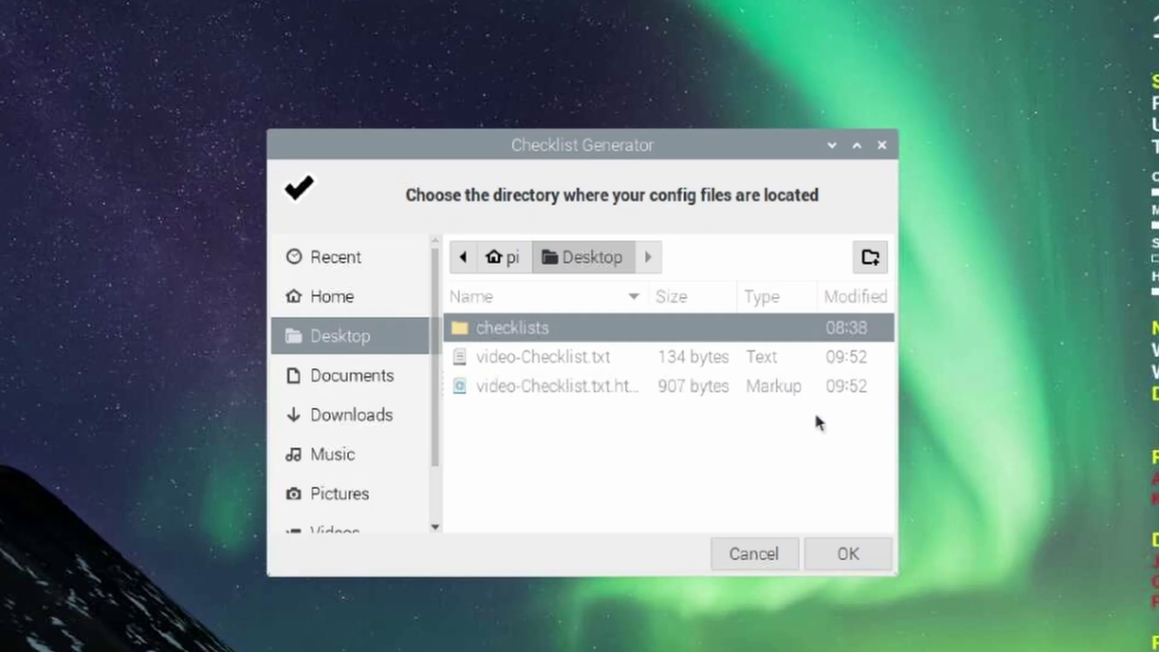
pyautogui.click(834, 553)
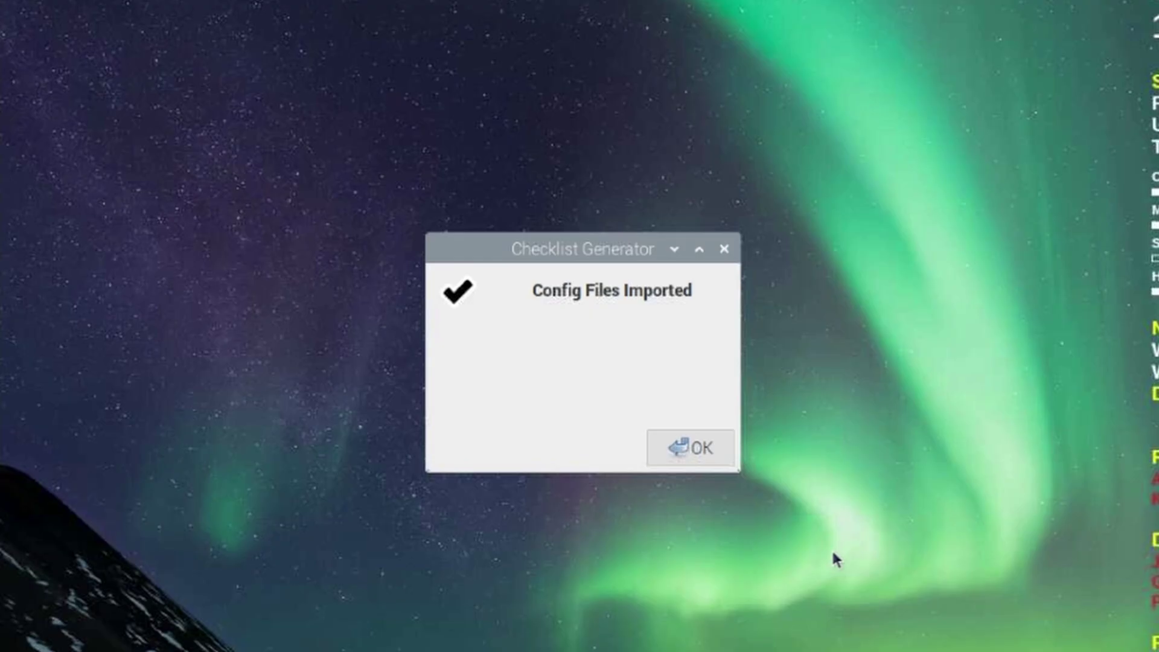
pyautogui.click(671, 454)
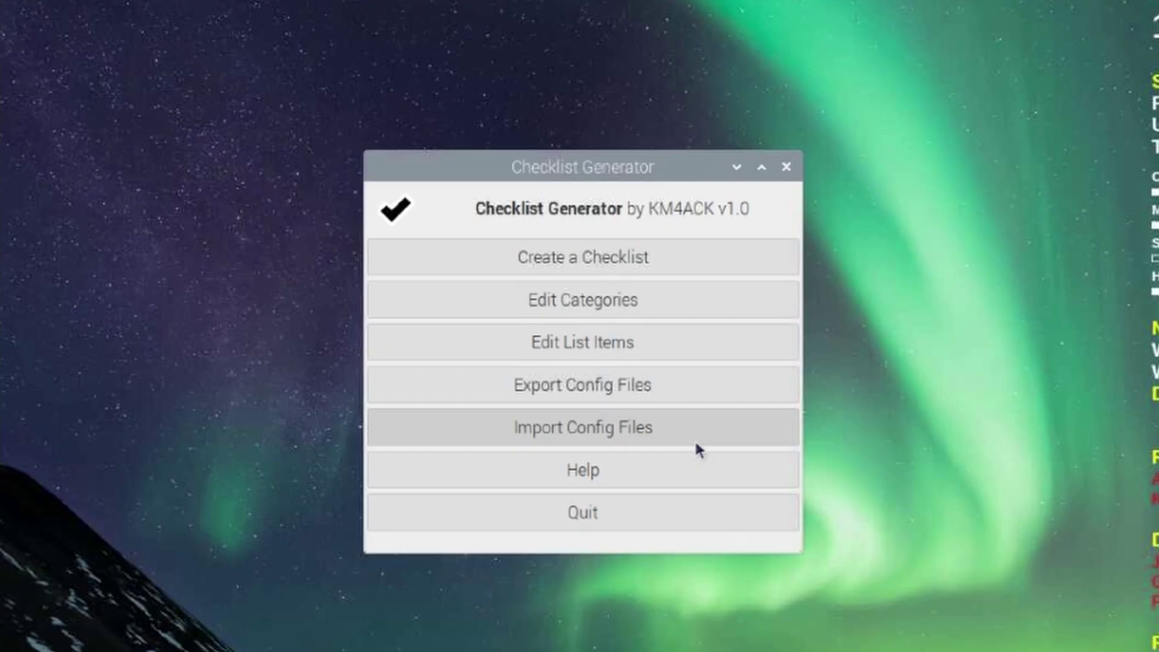
# Step: Leave the categories unchanged and append Item 1 to the end of the SOLAR list
pyautogui.click(594, 305)
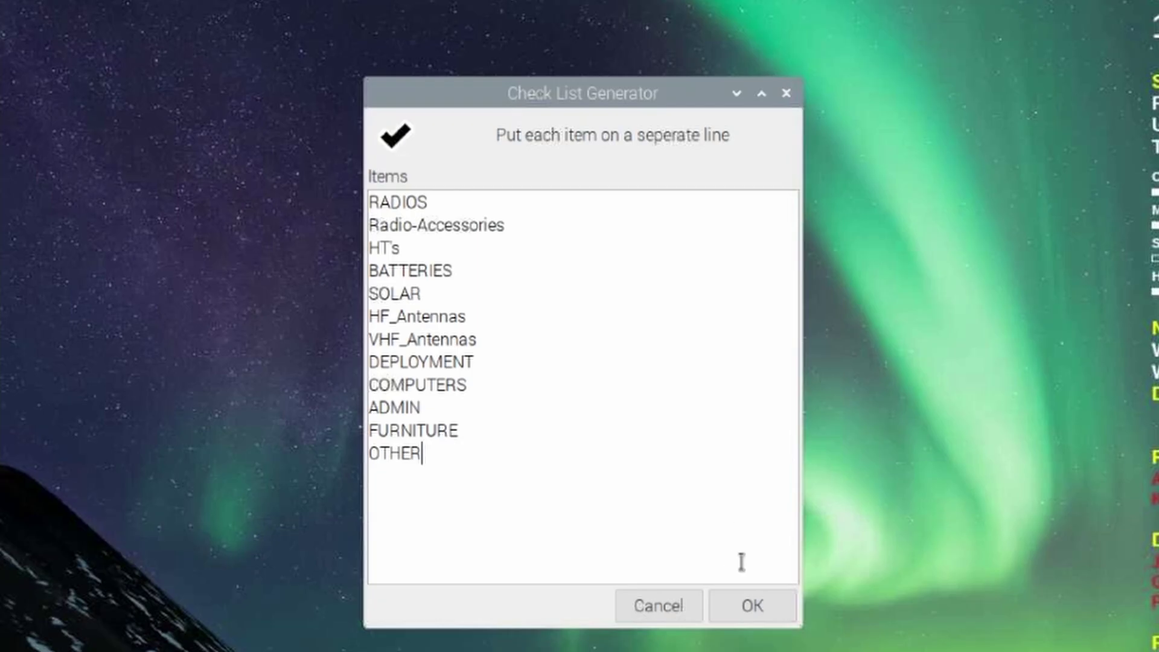
pyautogui.click(753, 606)
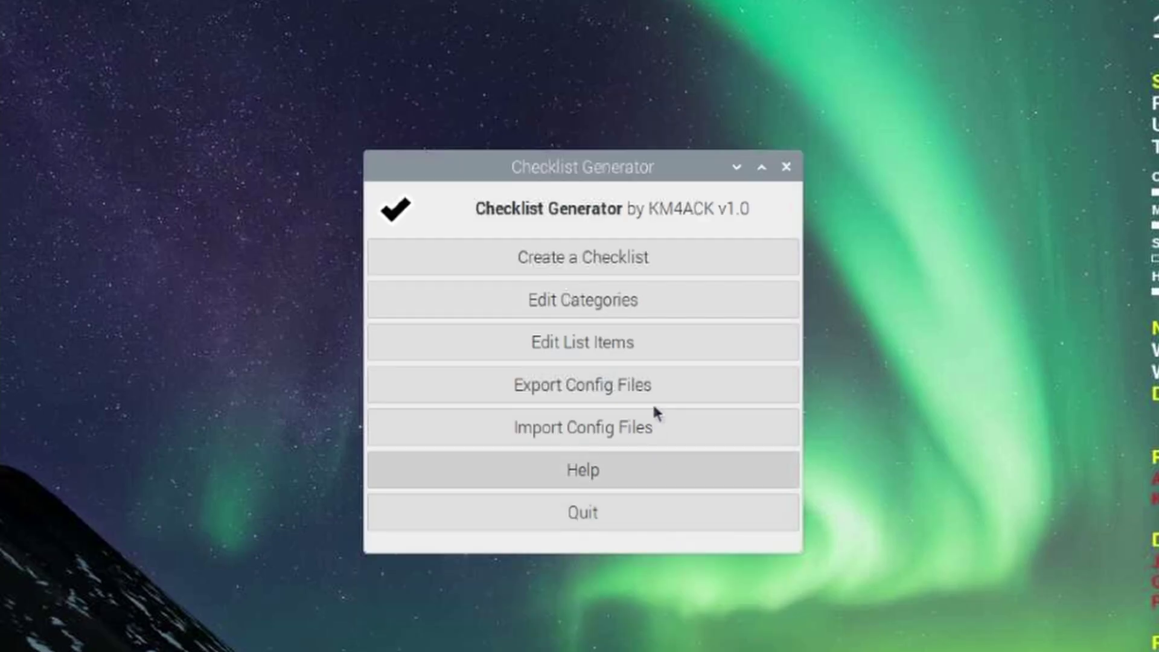
pyautogui.click(578, 341)
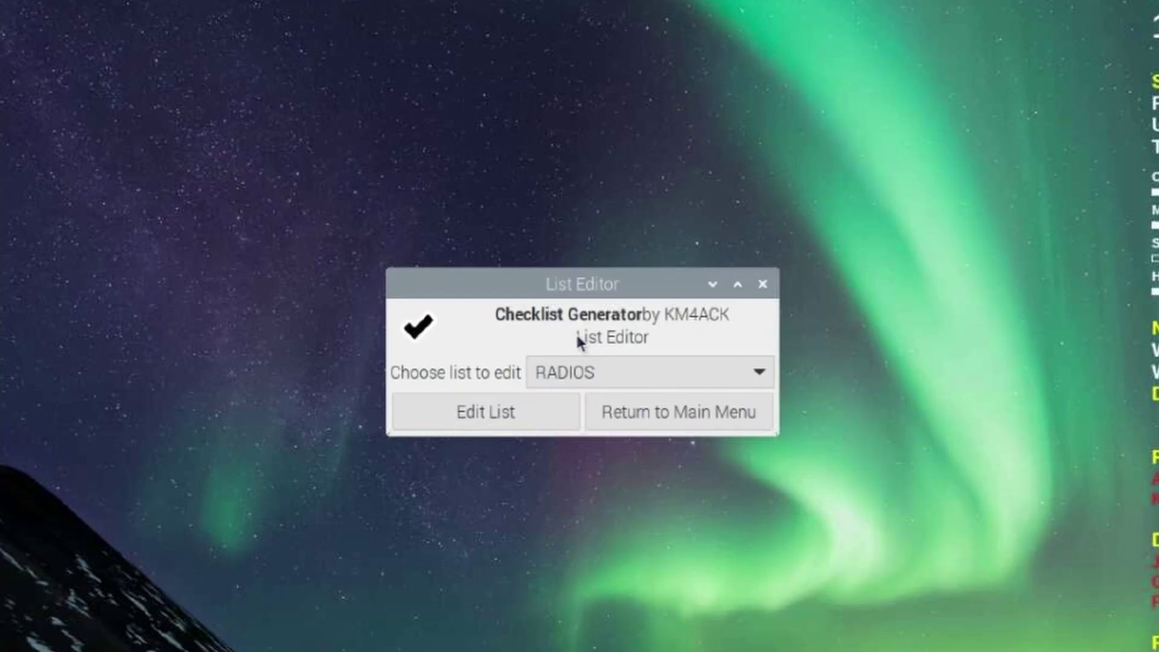
pyautogui.click(578, 373)
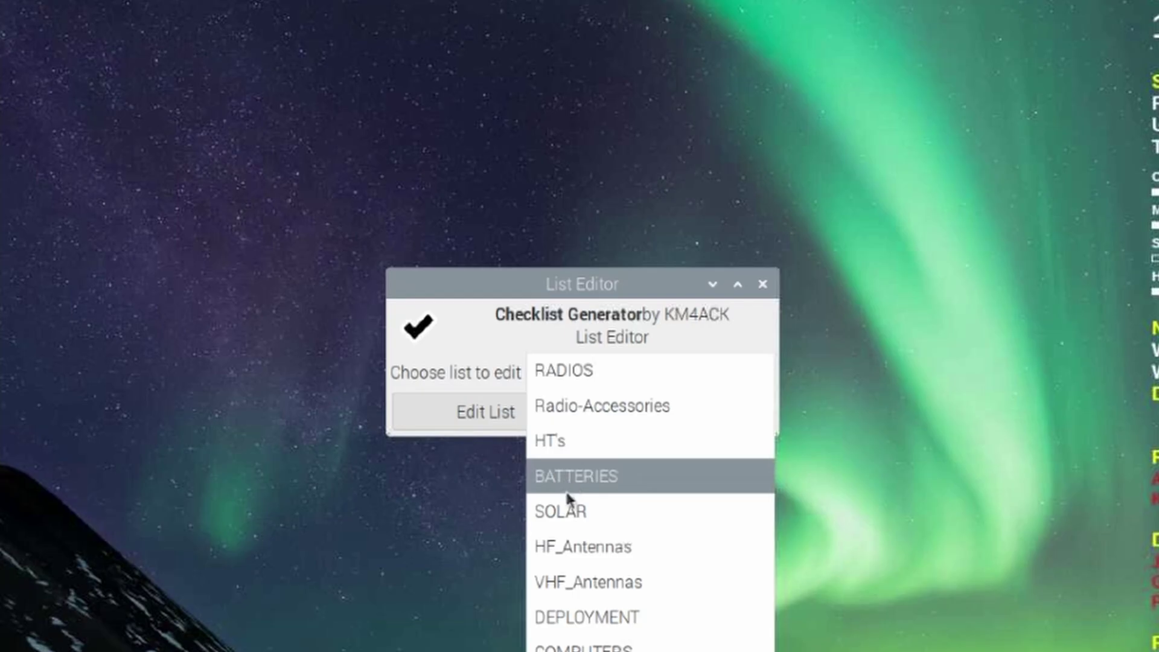
pyautogui.click(566, 511)
pyautogui.click(517, 409)
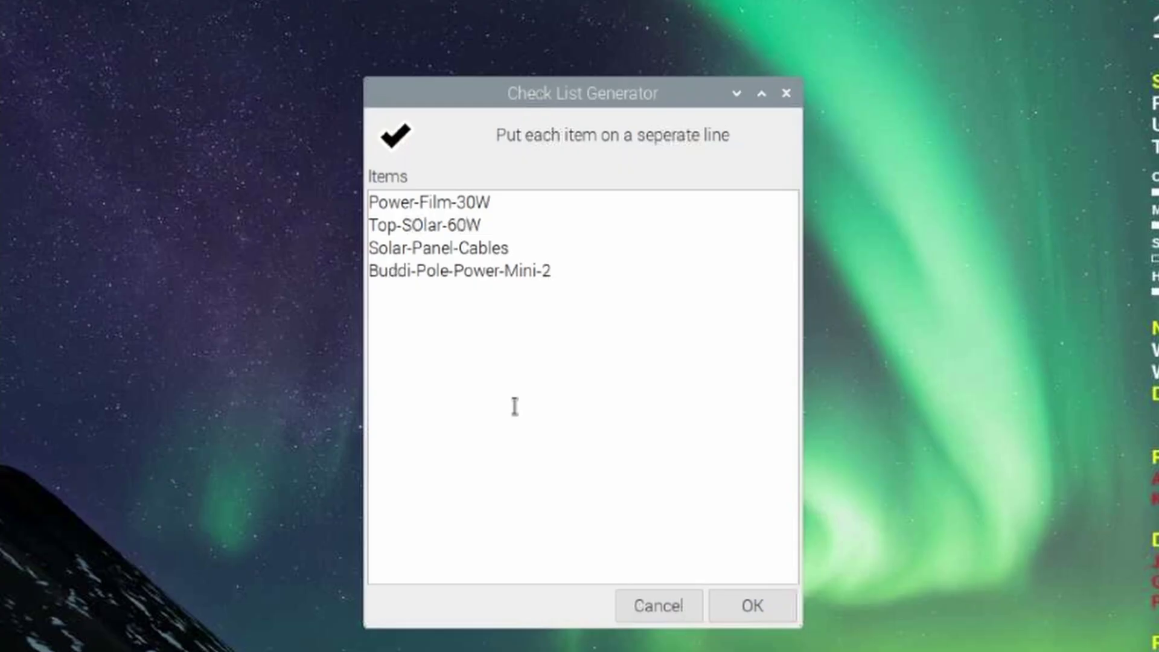
pyautogui.press('Return')
pyautogui.write('Item 1')
pyautogui.click(762, 602)
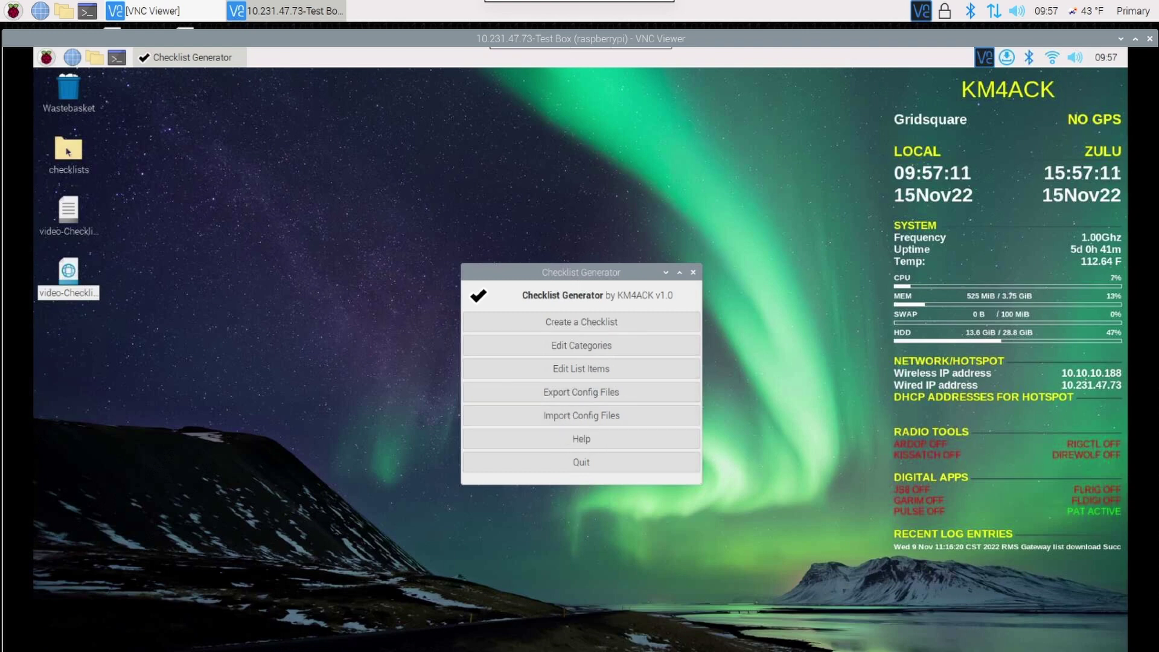
# Step: Move the three desktop items to the Wastebasket, then export config files to a new checklists folder
pyautogui.moveTo(135, 321); pyautogui.dragTo(65, 145)
pyautogui.press('Delete')
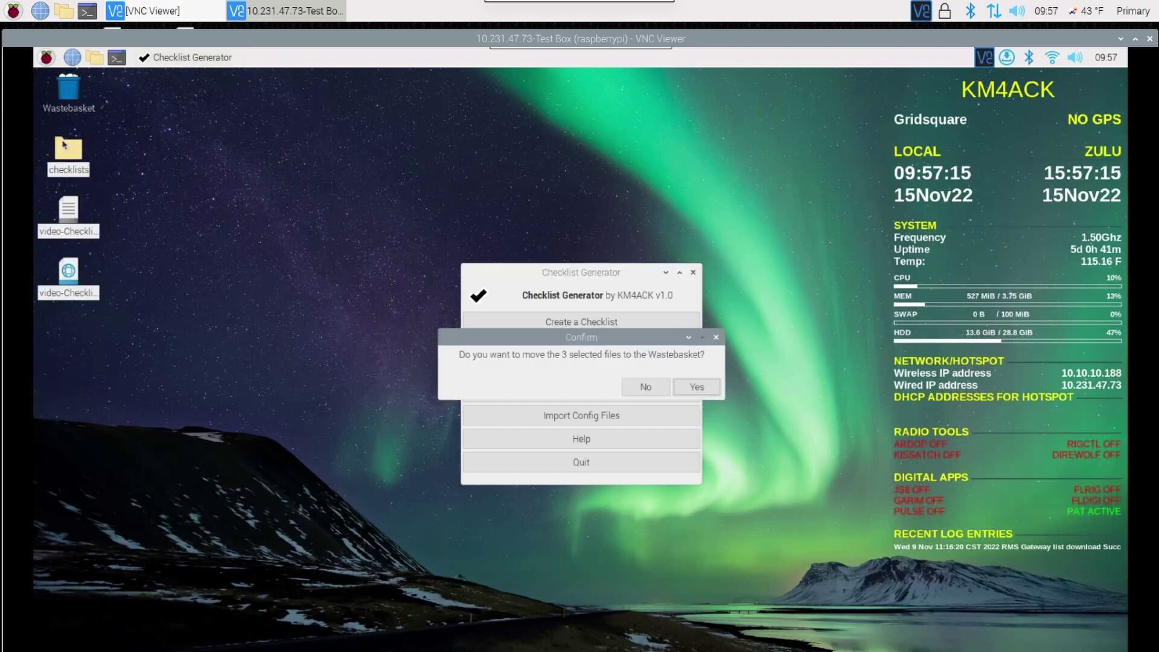
pyautogui.press('Return')
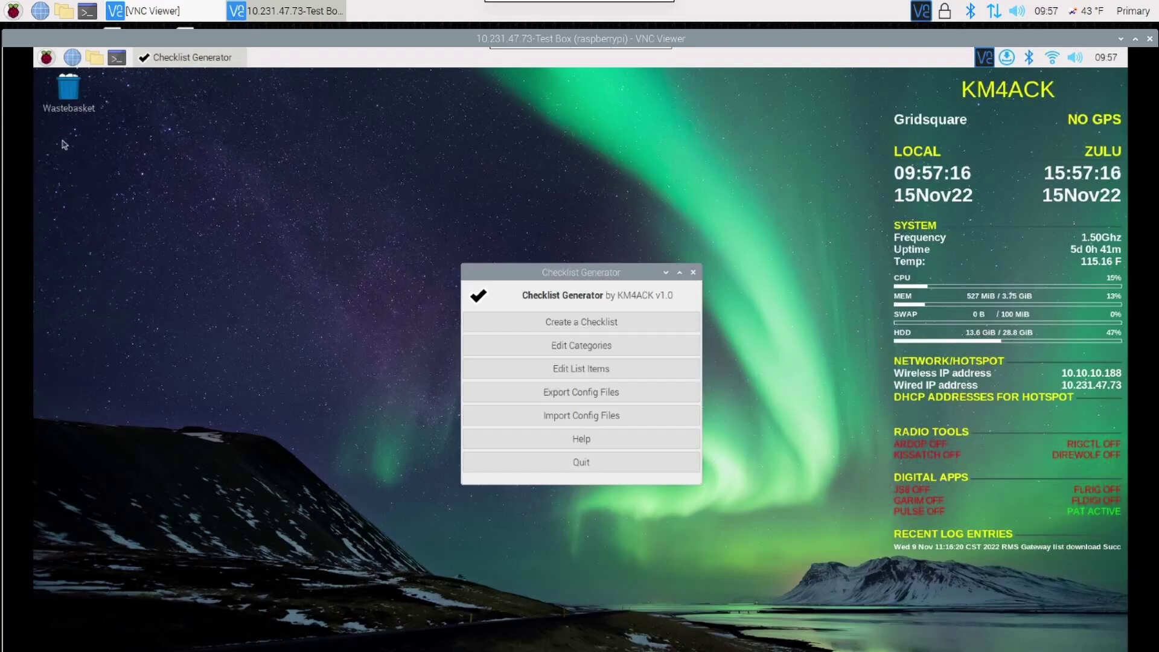
pyautogui.click(561, 396)
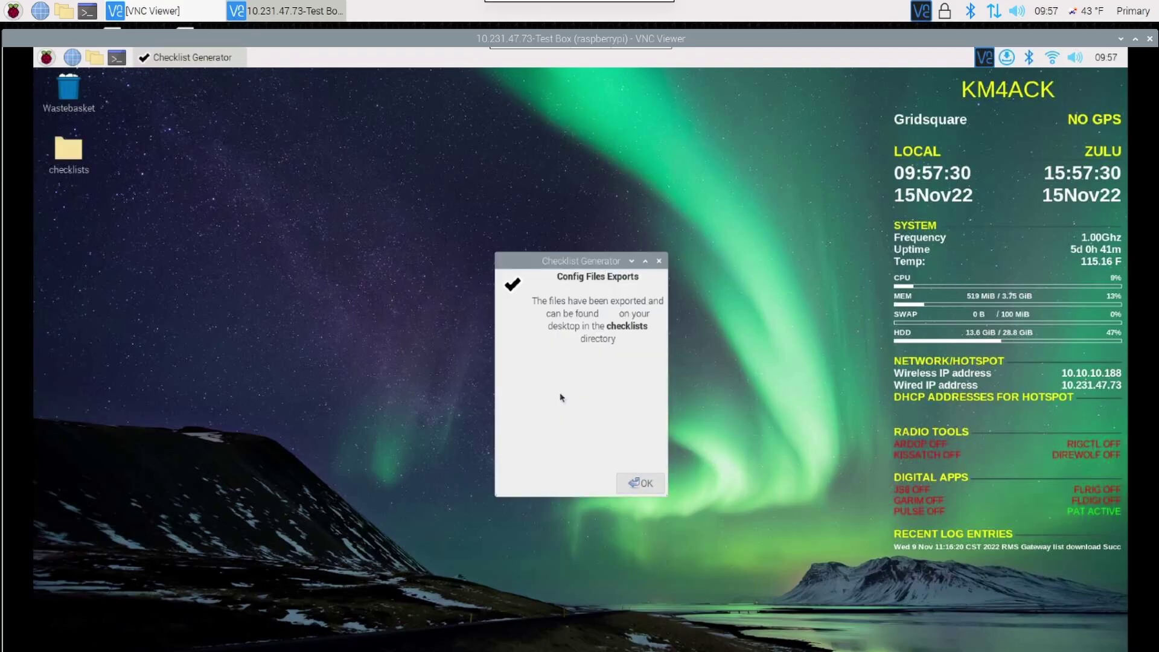